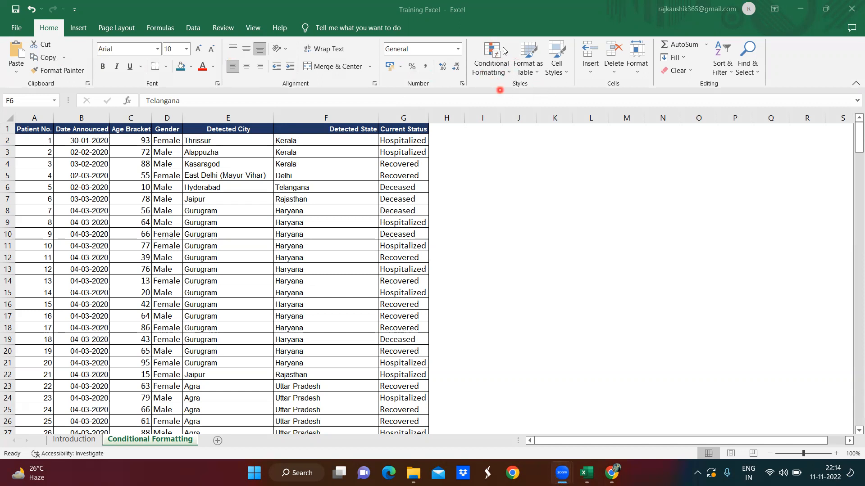
{"action": "left_click", "coordinate": [511, 75]}
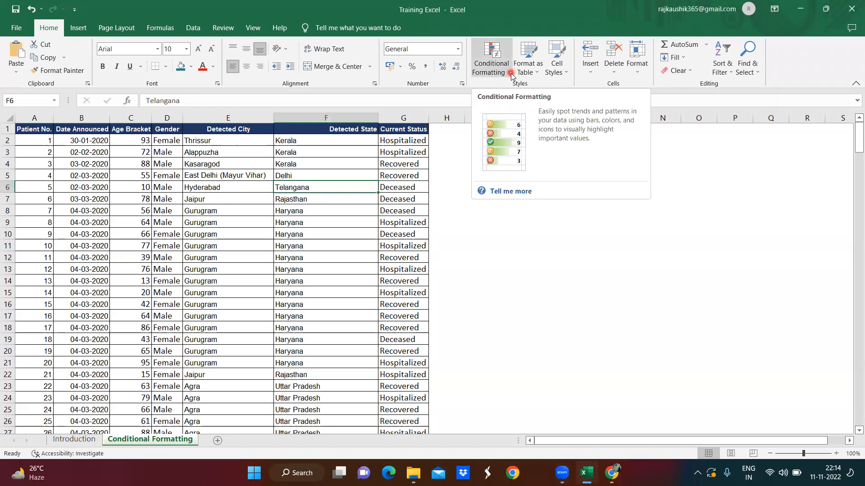
{"action": "left_click", "coordinate": [511, 74]}
{"action": "mouse_move", "coordinate": [521, 92]}
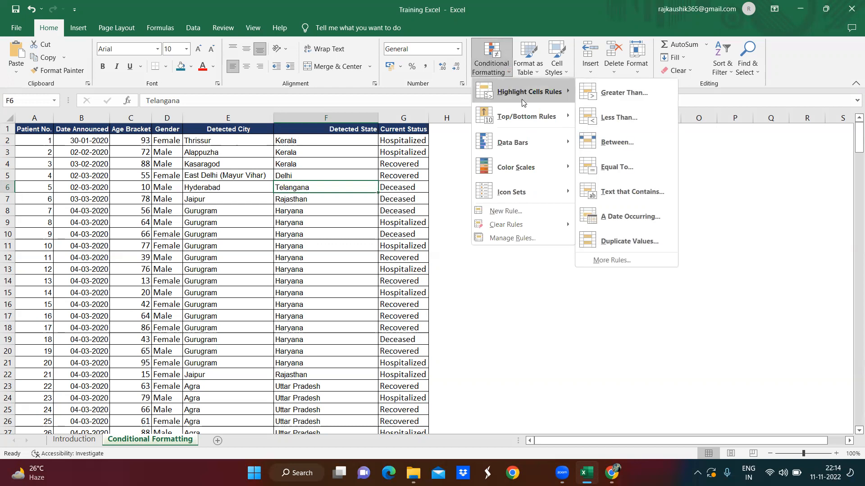
{"action": "mouse_move", "coordinate": [529, 149]}
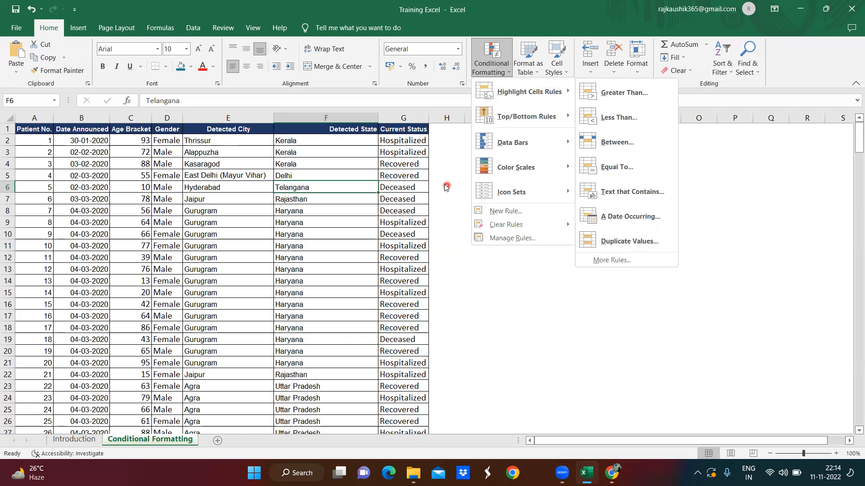
{"action": "left_click", "coordinate": [137, 141]}
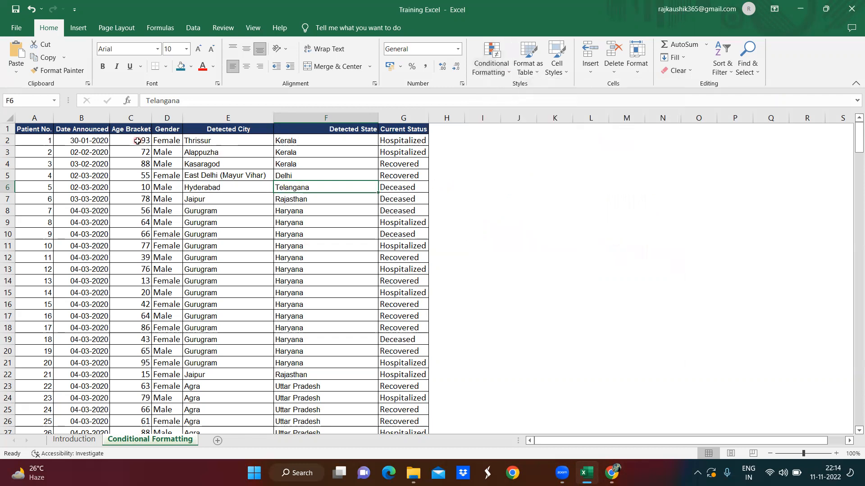
Highlight all Age Bracket values from C2 downward that are greater than 50 with Light Red Fill with Dark Red Text.
{"action": "left_click", "coordinate": [138, 141]}
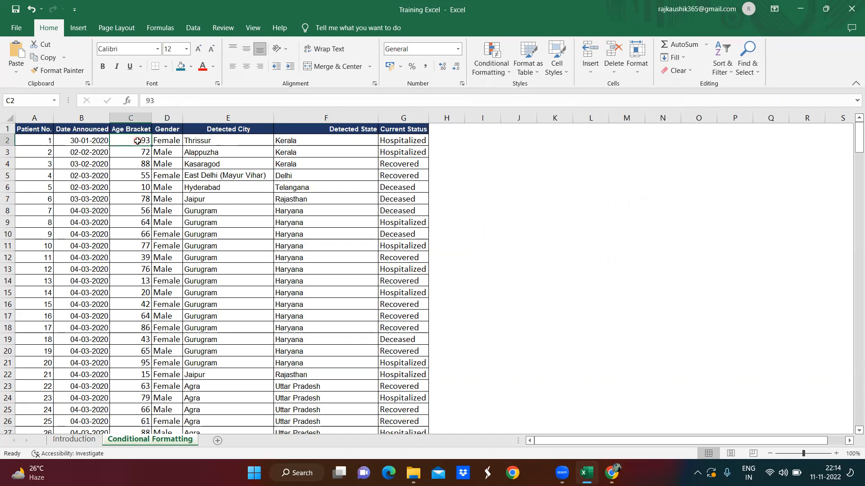
{"action": "key", "text": "ctrl+shift+Down"}
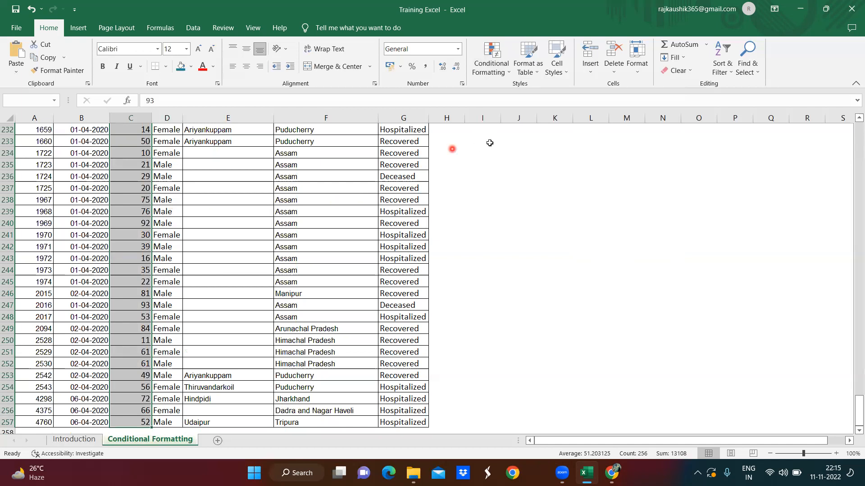
{"action": "left_click", "coordinate": [501, 77]}
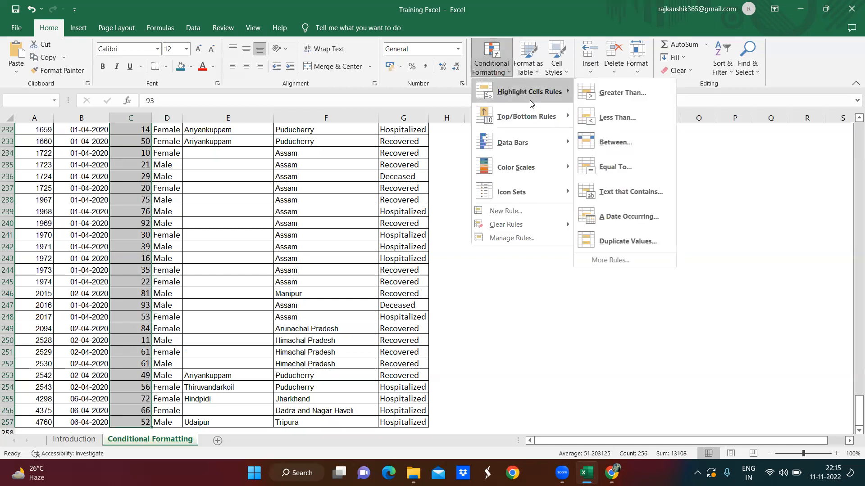
{"action": "left_click", "coordinate": [609, 100]}
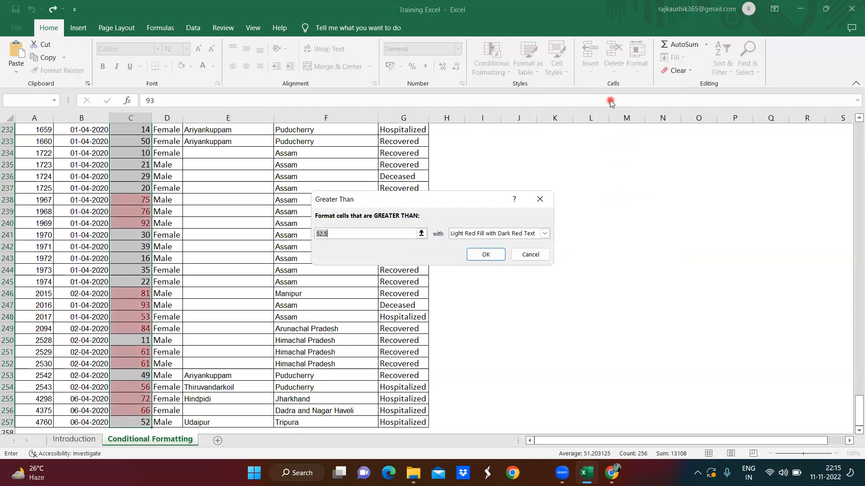
{"action": "type", "text": "50"}
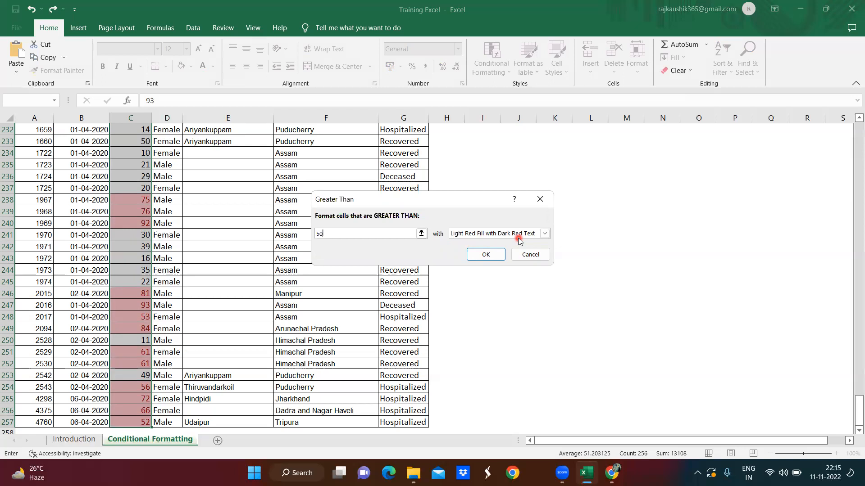
{"action": "left_click", "coordinate": [491, 256]}
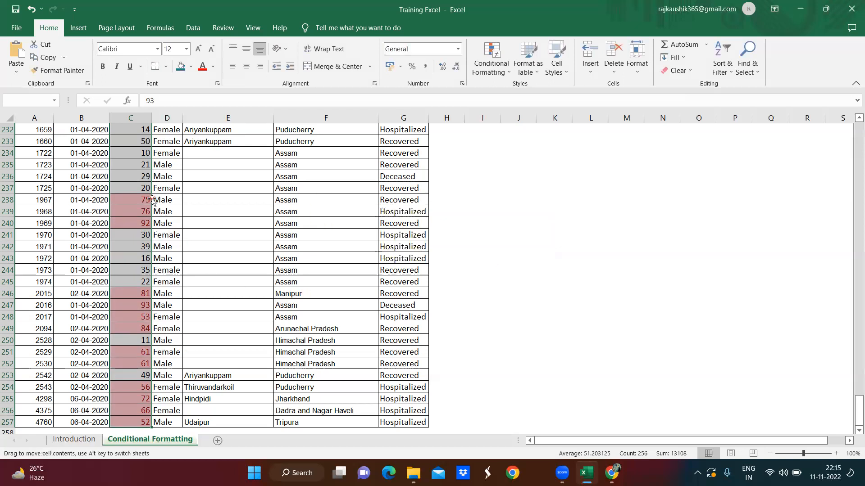
Clear the conditional formatting rules from the whole Age Bracket column, selected from its header down.
{"action": "key", "text": "ctrl+Up"}
{"action": "key", "text": "Left"}
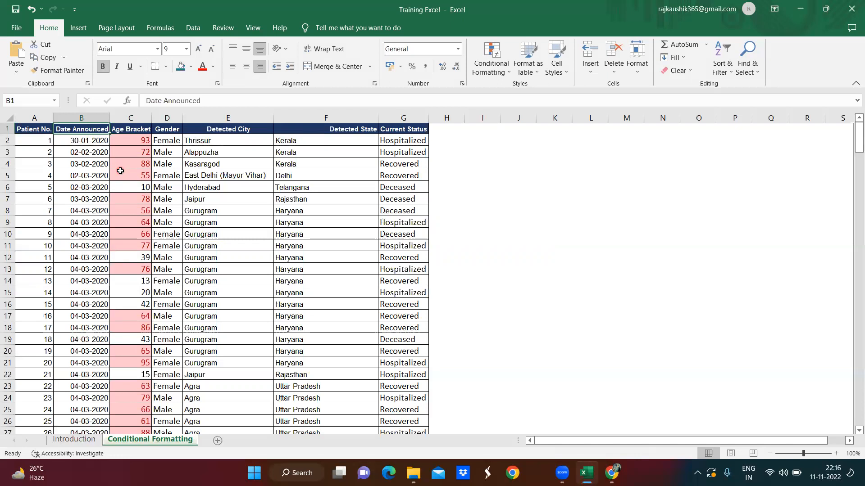
{"action": "key", "text": "Right"}
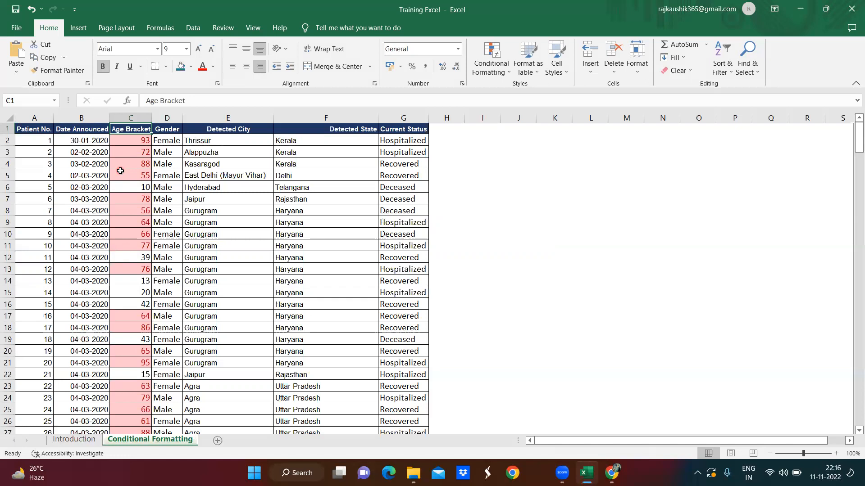
{"action": "key", "text": "ctrl+shift+Down"}
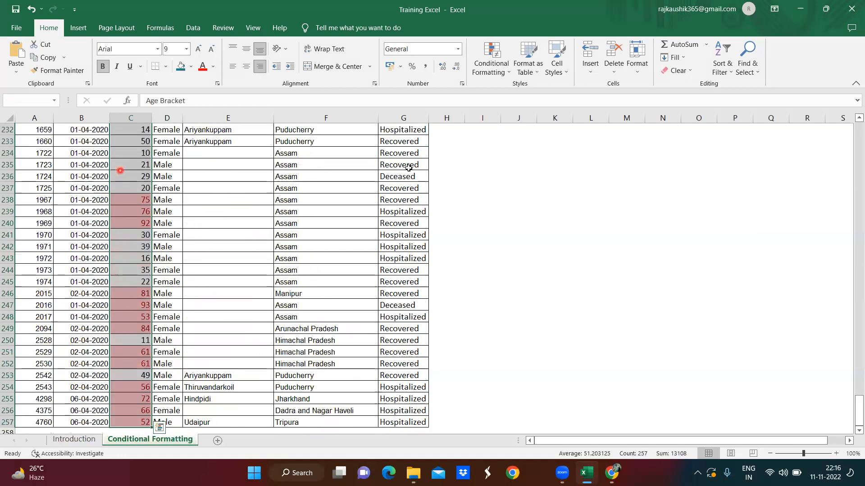
{"action": "left_click", "coordinate": [505, 76]}
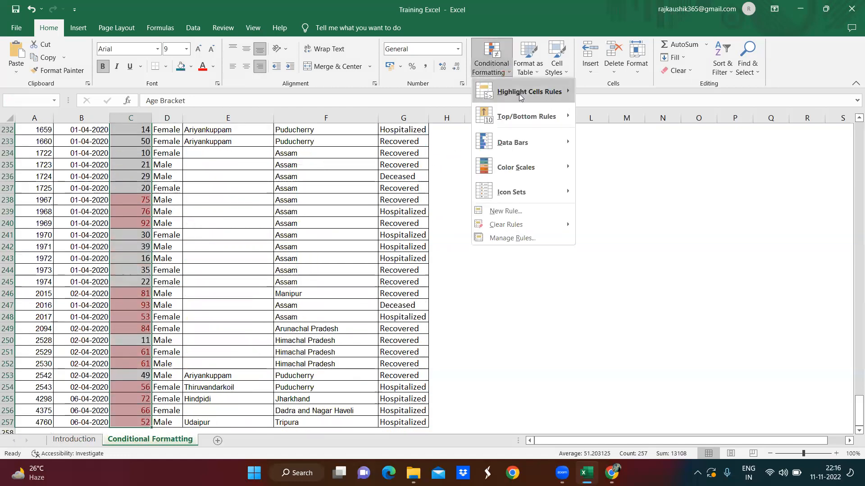
{"action": "mouse_move", "coordinate": [519, 93]}
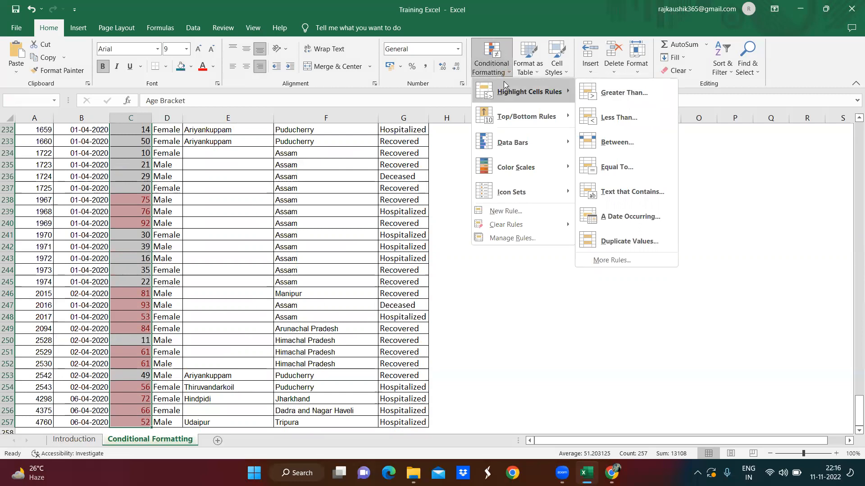
{"action": "mouse_move", "coordinate": [508, 230]}
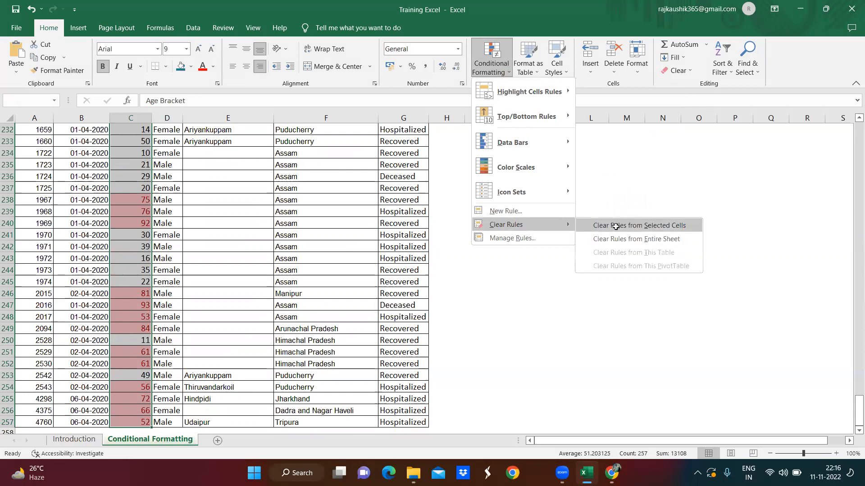
{"action": "left_click", "coordinate": [615, 226]}
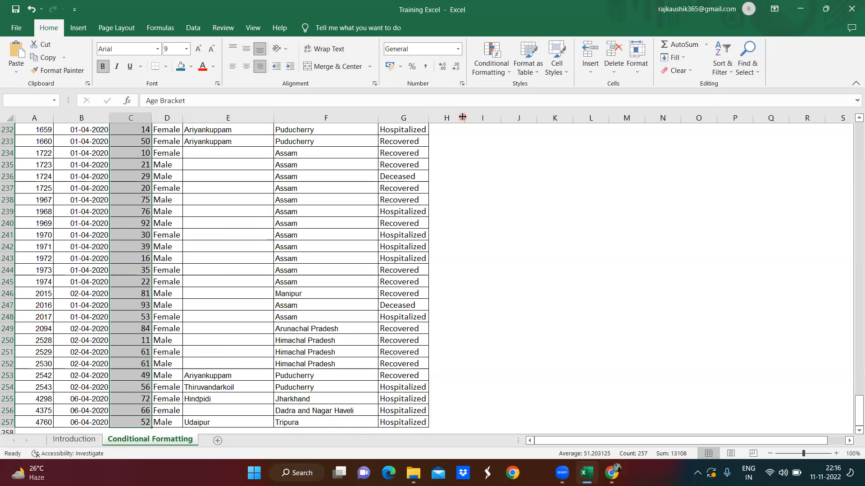
Highlight Age Bracket values less than 10 with Light Red Fill with Dark Red Text.
{"action": "left_click", "coordinate": [506, 77]}
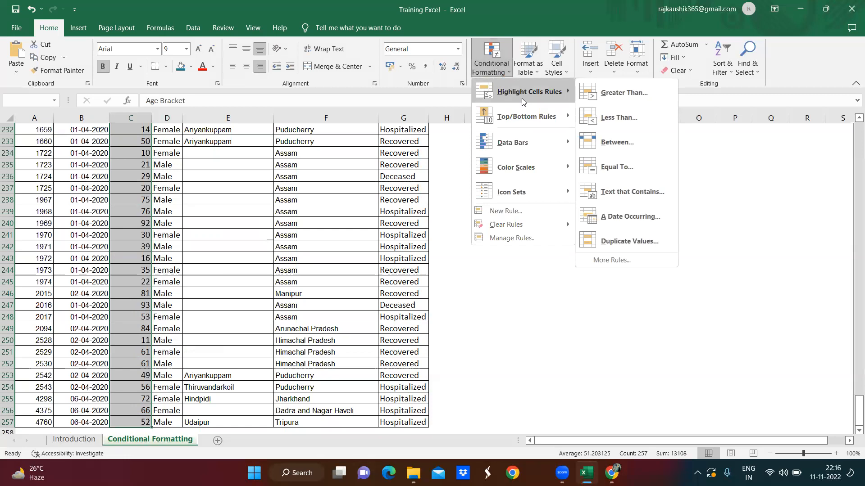
{"action": "left_click", "coordinate": [634, 121]}
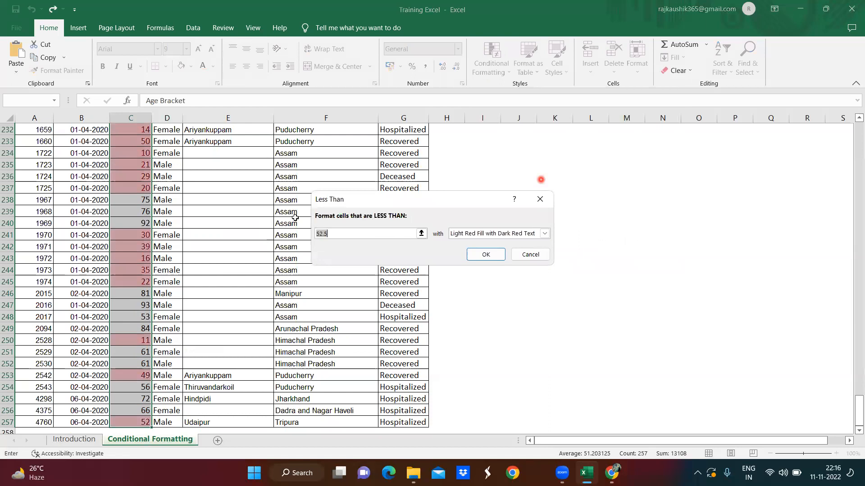
{"action": "type", "text": "10"}
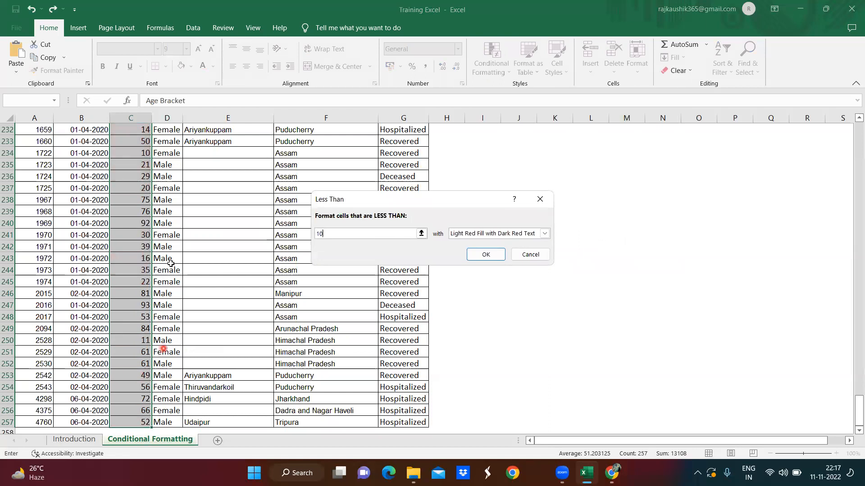
{"action": "left_click", "coordinate": [323, 236]}
{"action": "left_click", "coordinate": [489, 255]}
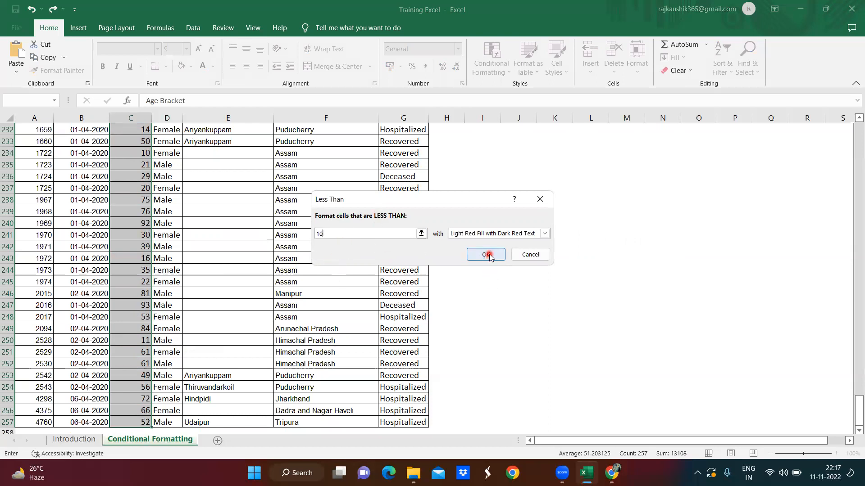
Change the Age Bracket values in cells C6 through C9 to 9, 6, 55 and 4.
{"action": "key", "text": "Up"}
{"action": "key", "text": "Up"}
{"action": "key", "text": "Up"}
{"action": "key", "text": "Up"}
{"action": "key", "text": "Up"}
{"action": "key", "text": "Up"}
{"action": "key", "text": "Up"}
{"action": "key", "text": "Up"}
{"action": "key", "text": "Up"}
{"action": "key", "text": "Up"}
{"action": "key", "text": "Up"}
{"action": "key", "text": "Up"}
{"action": "key", "text": "Up"}
{"action": "key", "text": "Up"}
{"action": "key", "text": "Up"}
{"action": "key", "text": "Up"}
{"action": "key", "text": "Up"}
{"action": "key", "text": "Up"}
{"action": "key", "text": "Up"}
{"action": "key", "text": "Up"}
{"action": "key", "text": "Up"}
{"action": "key", "text": "Up"}
{"action": "key", "text": "Up"}
{"action": "key", "text": "Up"}
{"action": "key", "text": "Up"}
{"action": "key", "text": "Up"}
{"action": "key", "text": "Up"}
{"action": "key", "text": "Up"}
{"action": "key", "text": "Up"}
{"action": "key", "text": "Up"}
{"action": "key", "text": "Up"}
{"action": "key", "text": "Up"}
{"action": "key", "text": "Up"}
{"action": "key", "text": "Up"}
{"action": "key", "text": "Up"}
{"action": "key", "text": "Up"}
{"action": "key", "text": "Up"}
{"action": "key", "text": "Up"}
{"action": "key", "text": "Up"}
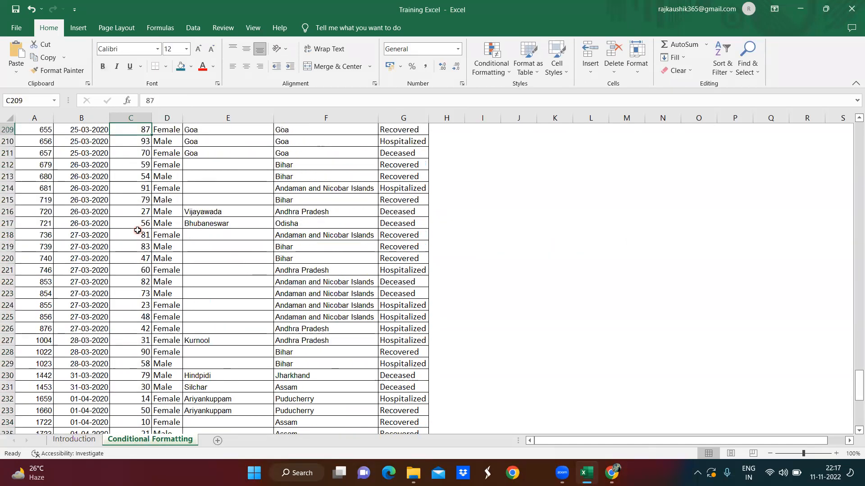
{"action": "key", "text": "Up"}
{"action": "key", "text": "Up"}
{"action": "key", "text": "Up"}
{"action": "key", "text": "Up"}
{"action": "key", "text": "Up"}
{"action": "key", "text": "Up"}
{"action": "key", "text": "Up"}
{"action": "key", "text": "Up"}
{"action": "key", "text": "Up"}
{"action": "key", "text": "Up"}
{"action": "key", "text": "Up"}
{"action": "key", "text": "Up"}
{"action": "key", "text": "Up"}
{"action": "key", "text": "Up"}
{"action": "key", "text": "Up"}
{"action": "key", "text": "Up"}
{"action": "key", "text": "Up"}
{"action": "key", "text": "Up"}
{"action": "key", "text": "Up"}
{"action": "key", "text": "Up"}
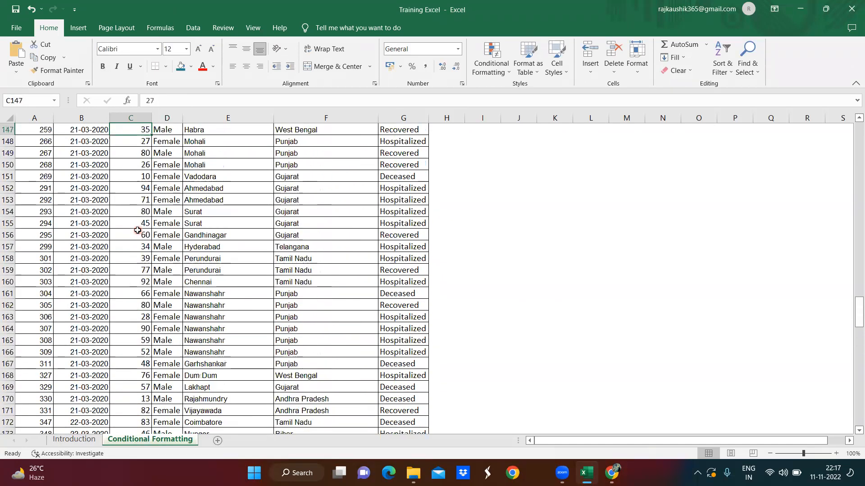
{"action": "key", "text": "Up"}
{"action": "key", "text": "Up"}
{"action": "key", "text": "Up"}
{"action": "key", "text": "Up"}
{"action": "key", "text": "Up"}
{"action": "key", "text": "Up"}
{"action": "key", "text": "Up"}
{"action": "key", "text": "Up"}
{"action": "key", "text": "Up"}
{"action": "key", "text": "Up"}
{"action": "key", "text": "Up"}
{"action": "key", "text": "Up"}
{"action": "key", "text": "Up"}
{"action": "key", "text": "Up"}
{"action": "key", "text": "Up"}
{"action": "key", "text": "Up"}
{"action": "key", "text": "Up"}
{"action": "key", "text": "Up"}
{"action": "key", "text": "Up"}
{"action": "key", "text": "Up"}
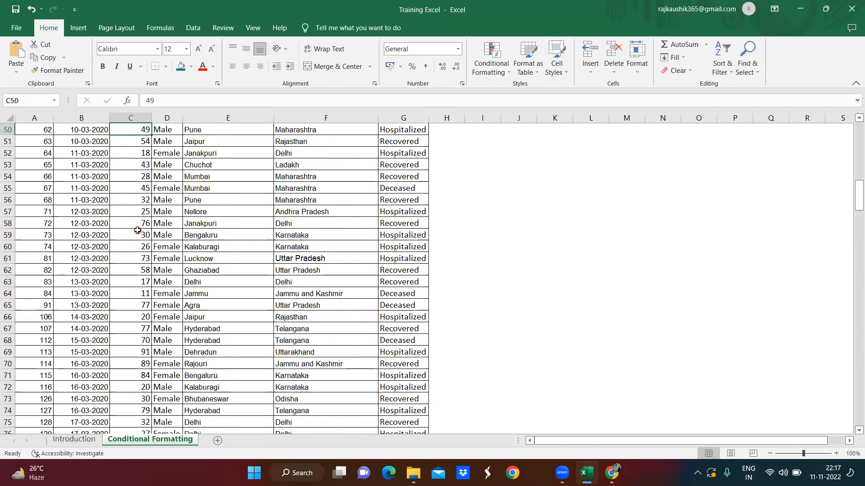
{"action": "key", "text": "Up"}
{"action": "key", "text": "Up"}
{"action": "key", "text": "Up"}
{"action": "key", "text": "Up"}
{"action": "key", "text": "Up"}
{"action": "key", "text": "Up"}
{"action": "key", "text": "Up"}
{"action": "key", "text": "Up"}
{"action": "key", "text": "Up"}
{"action": "key", "text": "Up"}
{"action": "key", "text": "Up"}
{"action": "key", "text": "Up"}
{"action": "key", "text": "Up"}
{"action": "key", "text": "Up"}
{"action": "key", "text": "Up"}
{"action": "key", "text": "Up"}
{"action": "key", "text": "Up"}
{"action": "key", "text": "Up"}
{"action": "key", "text": "Up"}
{"action": "key", "text": "Up"}
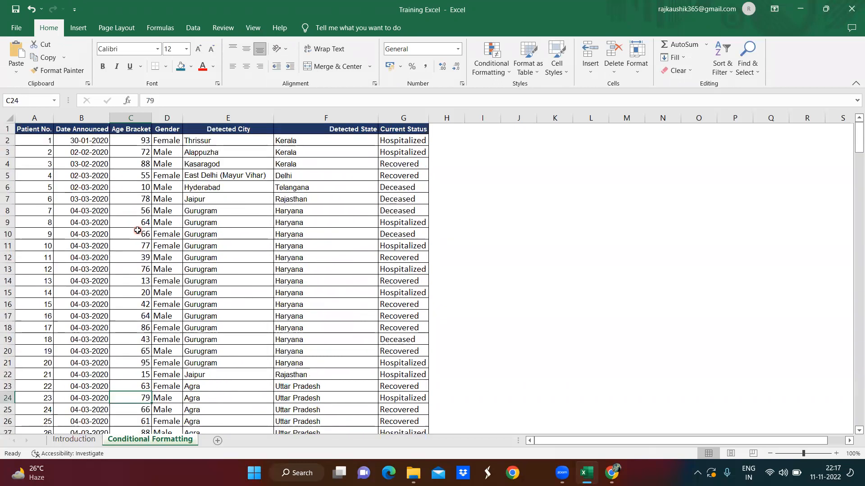
{"action": "key", "text": "Up"}
{"action": "key", "text": "Up"}
{"action": "key", "text": "Up"}
{"action": "key", "text": "Up"}
{"action": "key", "text": "Up"}
{"action": "key", "text": "Up"}
{"action": "key", "text": "Up"}
{"action": "key", "text": "Up"}
{"action": "key", "text": "Up"}
{"action": "key", "text": "Up"}
{"action": "key", "text": "Up"}
{"action": "key", "text": "Up"}
{"action": "key", "text": "Up"}
{"action": "key", "text": "Up"}
{"action": "key", "text": "Up"}
{"action": "key", "text": "Up"}
{"action": "key", "text": "Up"}
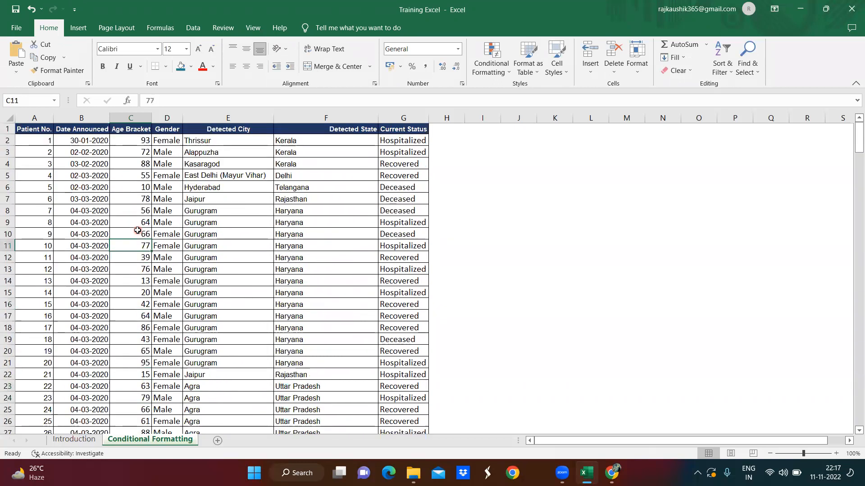
{"action": "key", "text": "Up"}
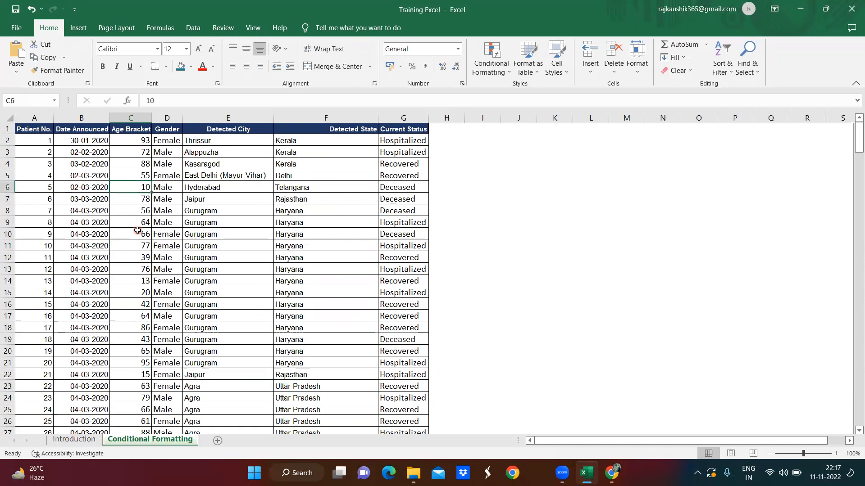
{"action": "type", "text": "9"}
{"action": "key", "text": "Return"}
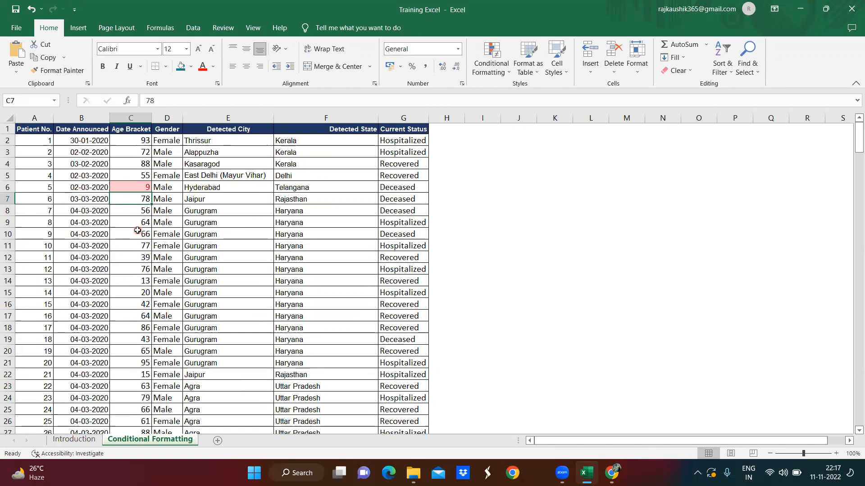
{"action": "type", "text": "6"}
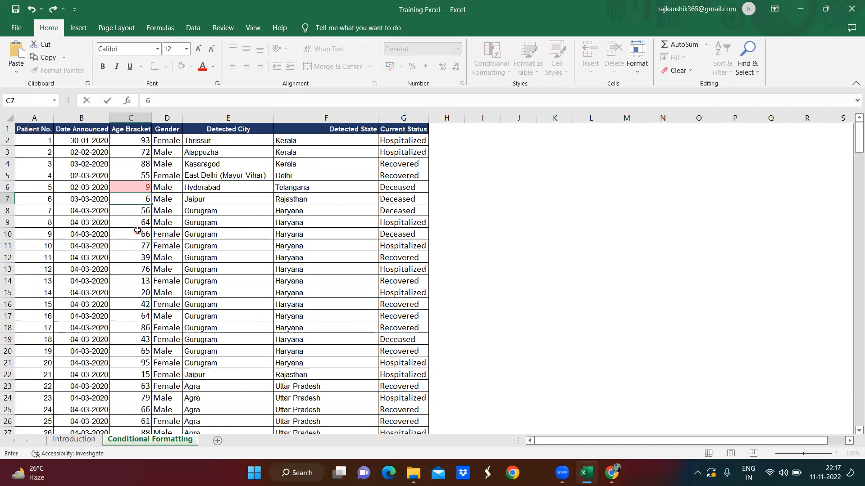
{"action": "key", "text": "Return"}
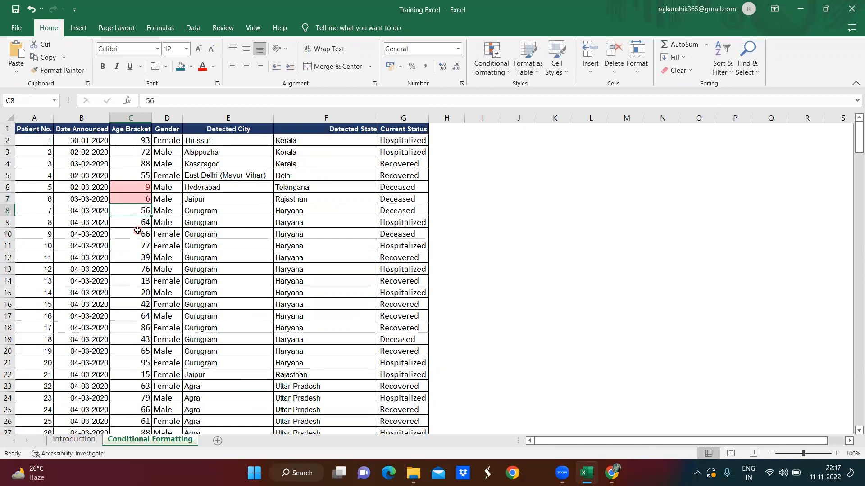
{"action": "type", "text": "55"}
{"action": "key", "text": "Return"}
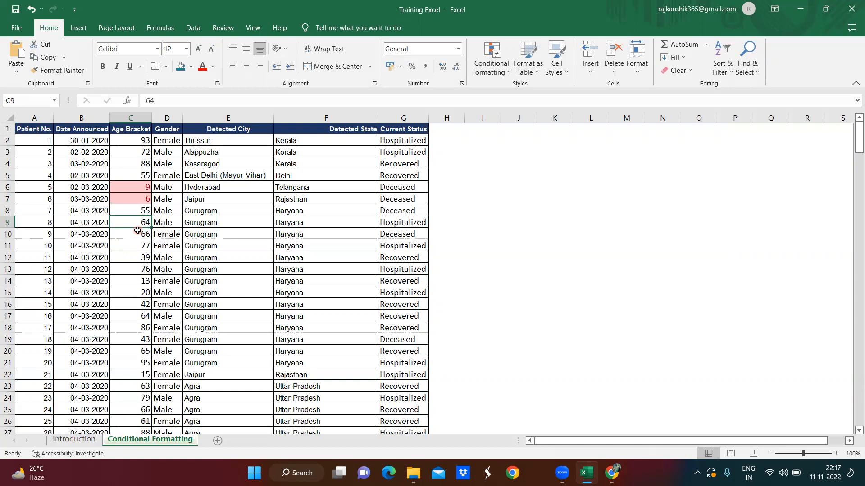
{"action": "type", "text": "4"}
{"action": "key", "text": "Return"}
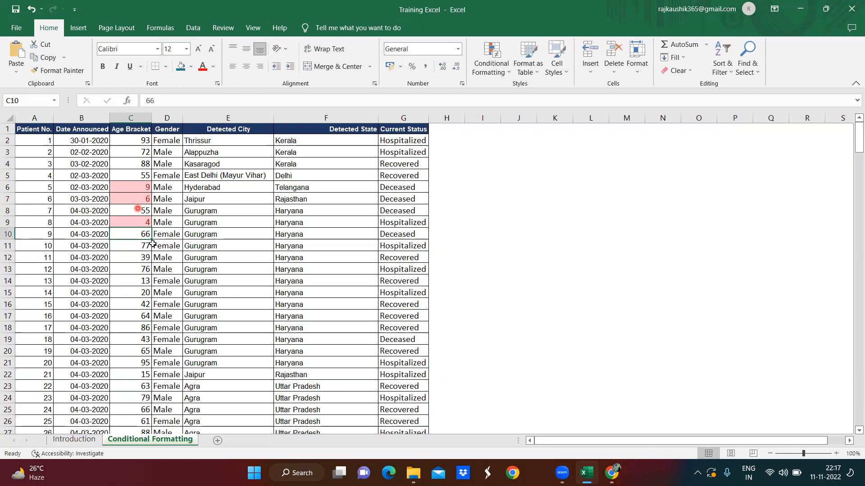
Clear the conditional formatting rules from the entire Age Bracket column, starting at header cell C1.
{"action": "left_click", "coordinate": [139, 136]}
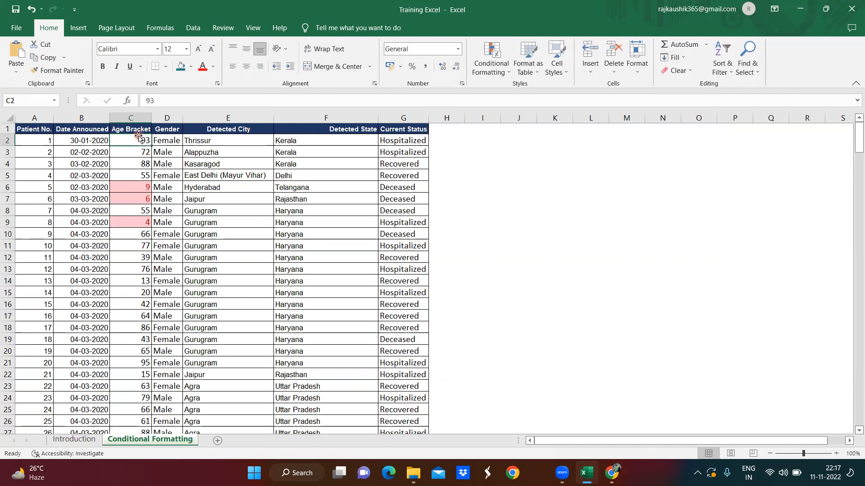
{"action": "left_click", "coordinate": [139, 134]}
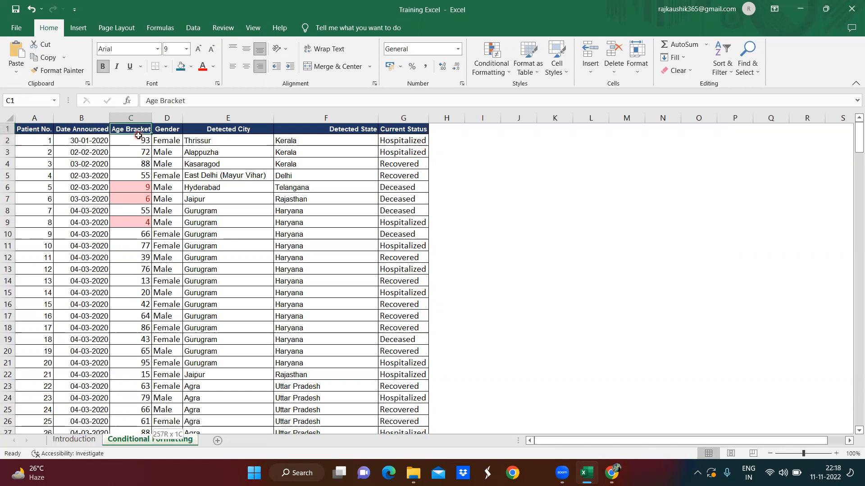
{"action": "key", "text": "ctrl+shift+Down"}
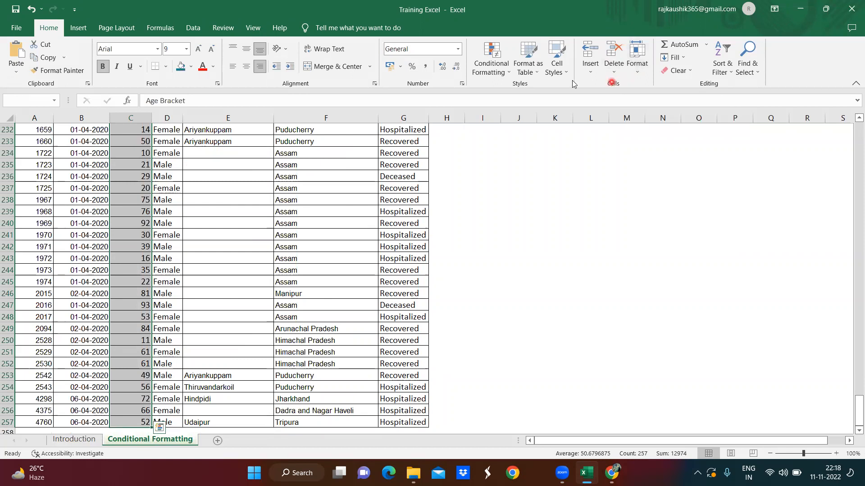
{"action": "left_click", "coordinate": [505, 74]}
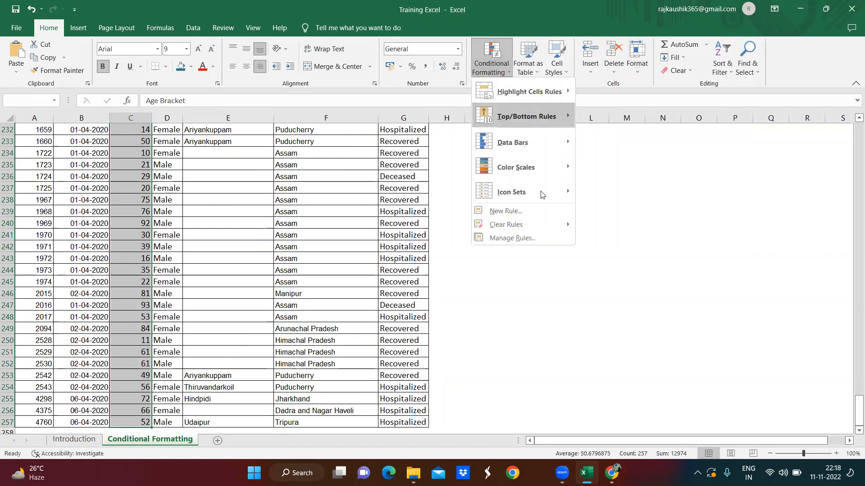
{"action": "mouse_move", "coordinate": [544, 226]}
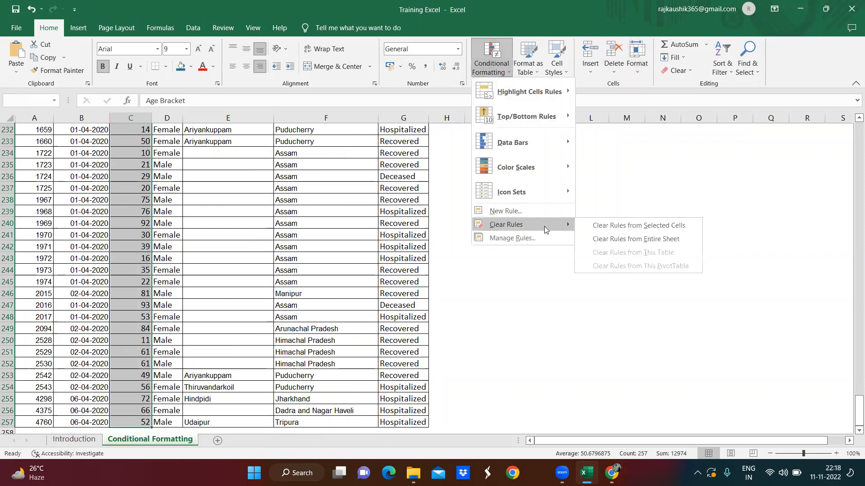
{"action": "left_click", "coordinate": [607, 227]}
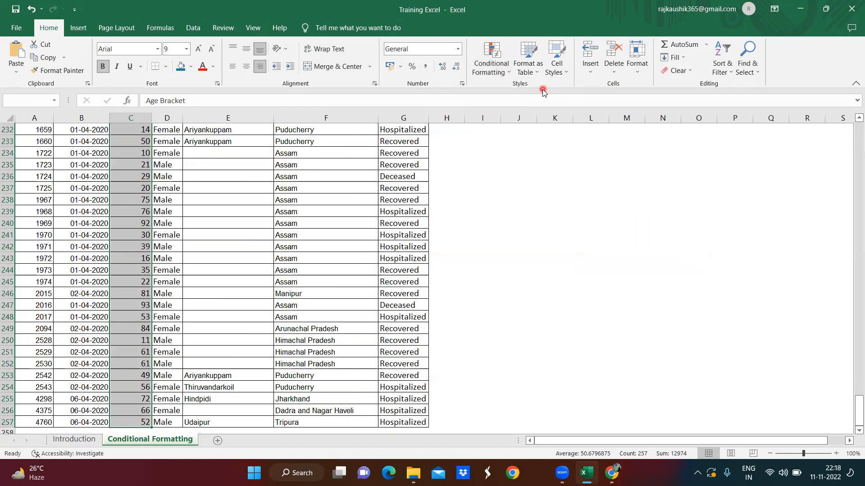
Highlight Age Bracket values between 10 and 30 with Light Red Fill with Dark Red Text.
{"action": "left_click", "coordinate": [503, 81]}
{"action": "mouse_move", "coordinate": [523, 93]}
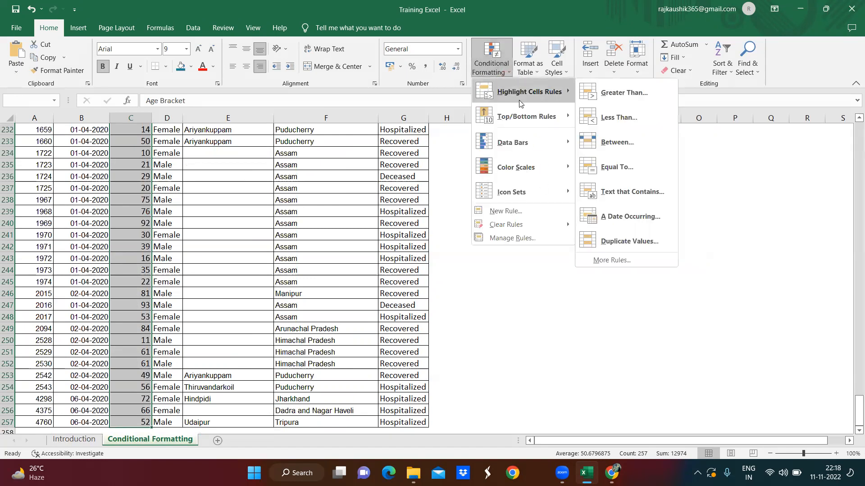
{"action": "left_click", "coordinate": [625, 142]}
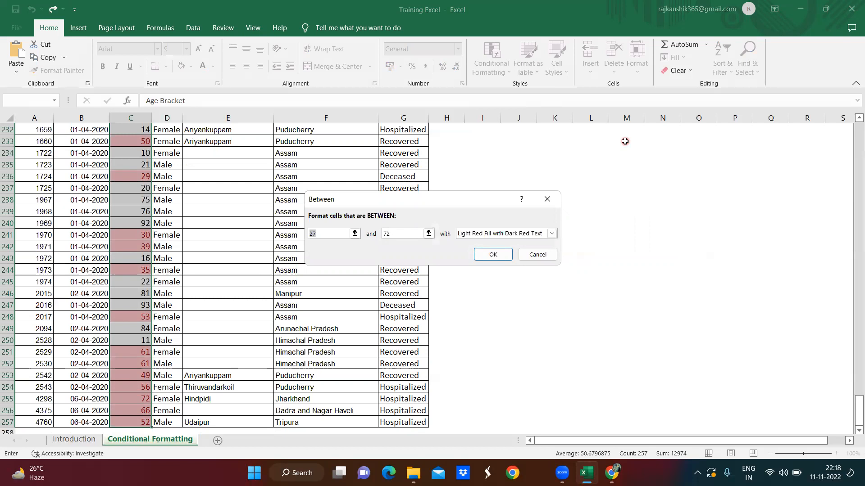
{"action": "type", "text": "10"}
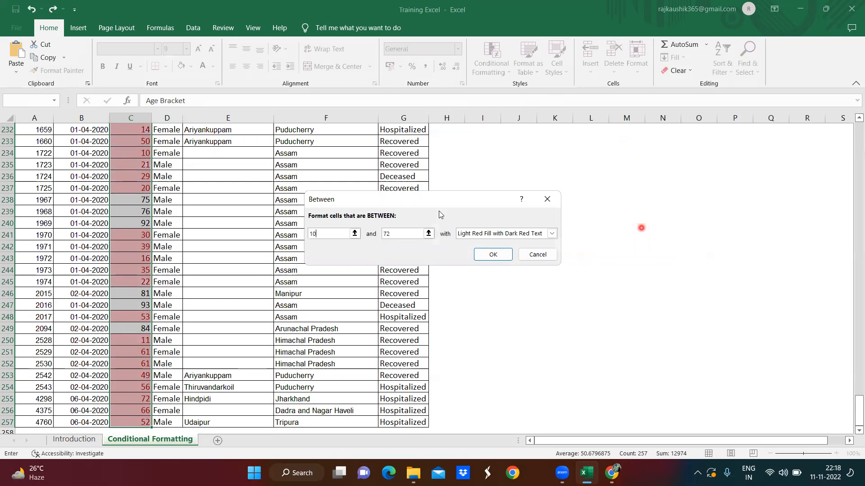
{"action": "left_click", "coordinate": [401, 234]}
{"action": "key", "text": "BackSpace"}
{"action": "key", "text": "BackSpace"}
{"action": "type", "text": "30"}
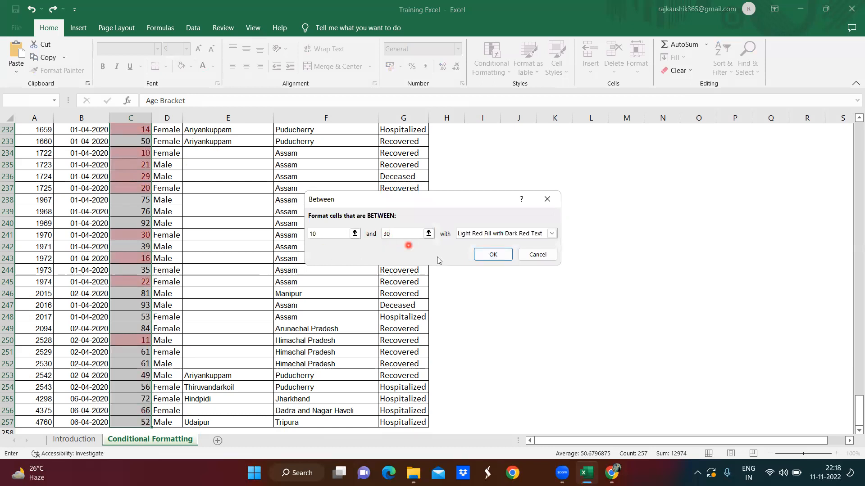
{"action": "left_click", "coordinate": [493, 255]}
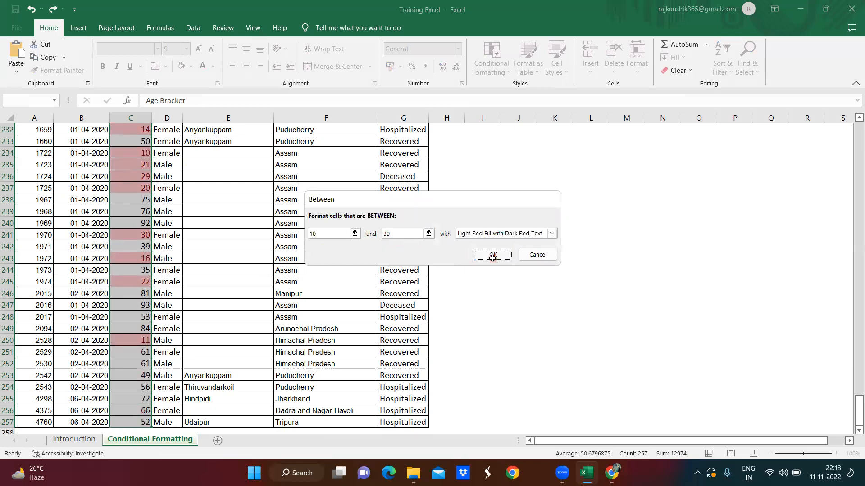
Examine the highlighted Age Bracket cells from the end of the table up to its header row.
{"action": "left_click", "coordinate": [139, 232]}
{"action": "key", "text": "Up"}
{"action": "key", "text": "Up"}
{"action": "key", "text": "Up"}
{"action": "key", "text": "Up"}
{"action": "key", "text": "Up"}
{"action": "key", "text": "Up"}
{"action": "key", "text": "Up"}
{"action": "key", "text": "Up"}
{"action": "key", "text": "Up"}
{"action": "key", "text": "Up"}
{"action": "key", "text": "Up"}
{"action": "key", "text": "Up"}
{"action": "key", "text": "Up"}
{"action": "key", "text": "Up"}
{"action": "key", "text": "Up"}
{"action": "key", "text": "Up"}
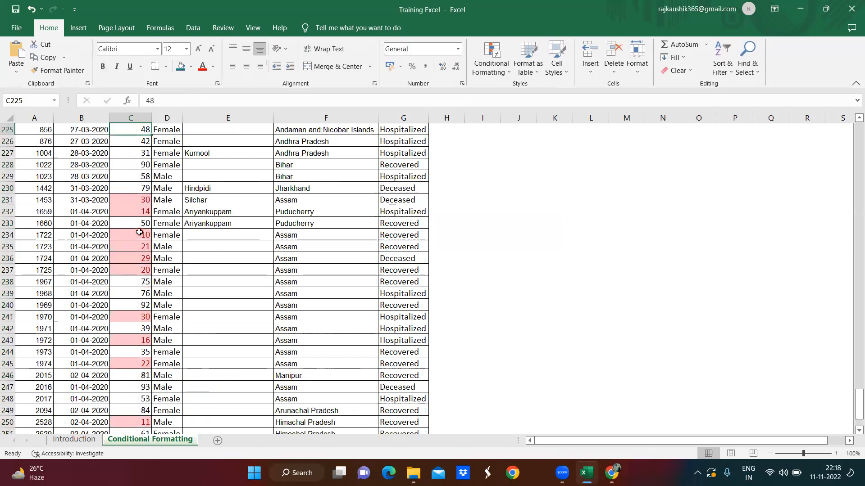
{"action": "key", "text": "Up"}
{"action": "key", "text": "Up"}
{"action": "key", "text": "Up"}
{"action": "key", "text": "Up"}
{"action": "key", "text": "Up"}
{"action": "key", "text": "Up"}
{"action": "key", "text": "Up"}
{"action": "key", "text": "Up"}
{"action": "key", "text": "Up"}
{"action": "key", "text": "Up"}
{"action": "key", "text": "Up"}
{"action": "key", "text": "Up"}
{"action": "key", "text": "Up"}
{"action": "key", "text": "Up"}
{"action": "key", "text": "Up"}
{"action": "key", "text": "Up"}
{"action": "key", "text": "Up"}
{"action": "key", "text": "Up"}
{"action": "key", "text": "Up"}
{"action": "key", "text": "Up"}
{"action": "key", "text": "Down"}
{"action": "key", "text": "Down"}
{"action": "key", "text": "Down"}
{"action": "key", "text": "Down"}
{"action": "key", "text": "Down"}
{"action": "key", "text": "Down"}
{"action": "key", "text": "Down"}
{"action": "key", "text": "Down"}
{"action": "key", "text": "Down"}
{"action": "key", "text": "Down"}
{"action": "key", "text": "Down"}
{"action": "key", "text": "Down"}
{"action": "key", "text": "Down"}
{"action": "key", "text": "Down"}
{"action": "key", "text": "Down"}
{"action": "key", "text": "Down"}
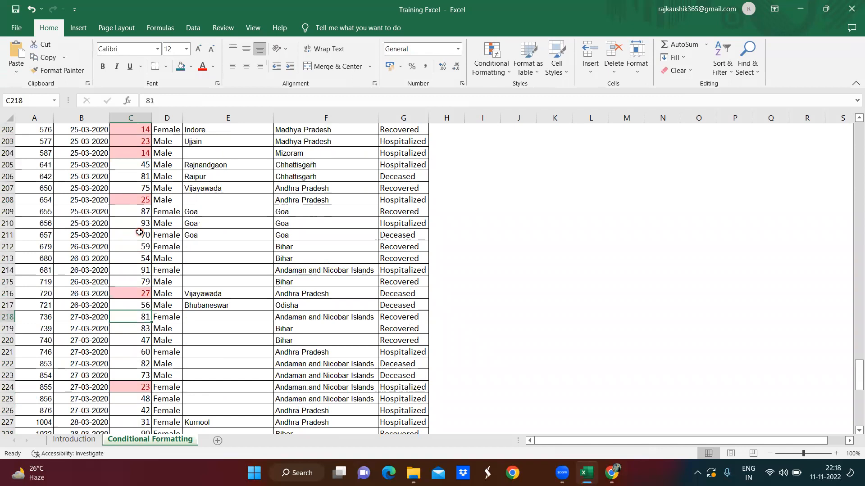
{"action": "key", "text": "Page_Up"}
{"action": "key", "text": "Page_Up"}
{"action": "key", "text": "Page_Up"}
{"action": "key", "text": "Page_Up"}
{"action": "key", "text": "Page_Up"}
{"action": "key", "text": "Page_Up"}
{"action": "key", "text": "Page_Up"}
{"action": "key", "text": "Page_Up"}
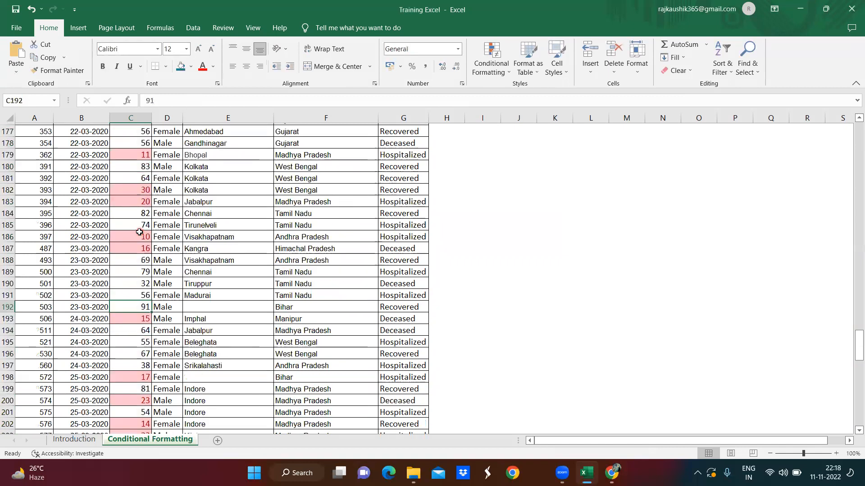
{"action": "key", "text": "Up"}
{"action": "key", "text": "Up"}
{"action": "key", "text": "Up"}
{"action": "key", "text": "Up"}
{"action": "key", "text": "Up"}
{"action": "key", "text": "Up"}
{"action": "key", "text": "Up"}
{"action": "key", "text": "Up"}
{"action": "key", "text": "Up"}
{"action": "key", "text": "Left"}
{"action": "key", "text": "Left"}
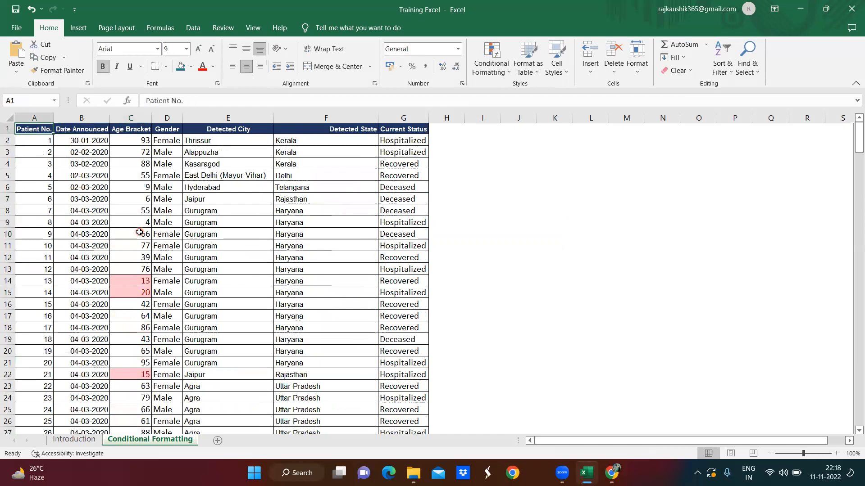
Turn on filters for the whole patient table's header row and select the Age Bracket header.
{"action": "key", "text": "ctrl+shift+Right"}
{"action": "key", "text": "ctrl+shift+Down"}
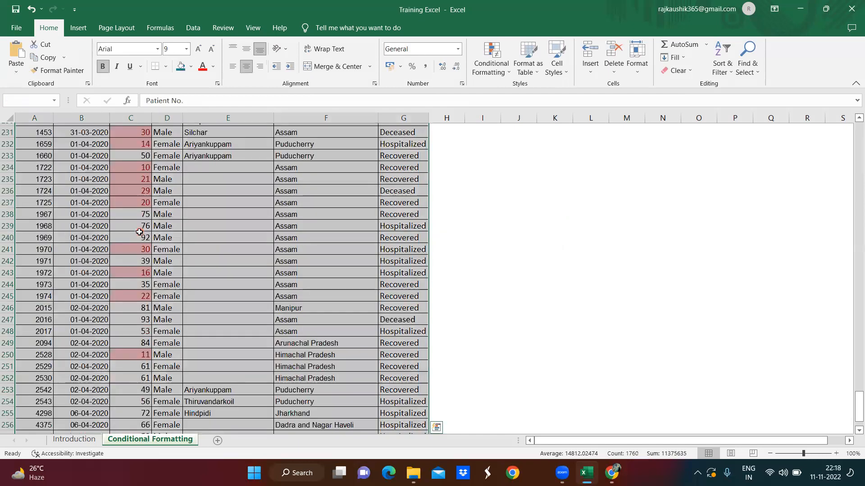
{"action": "key", "text": "ctrl+Home"}
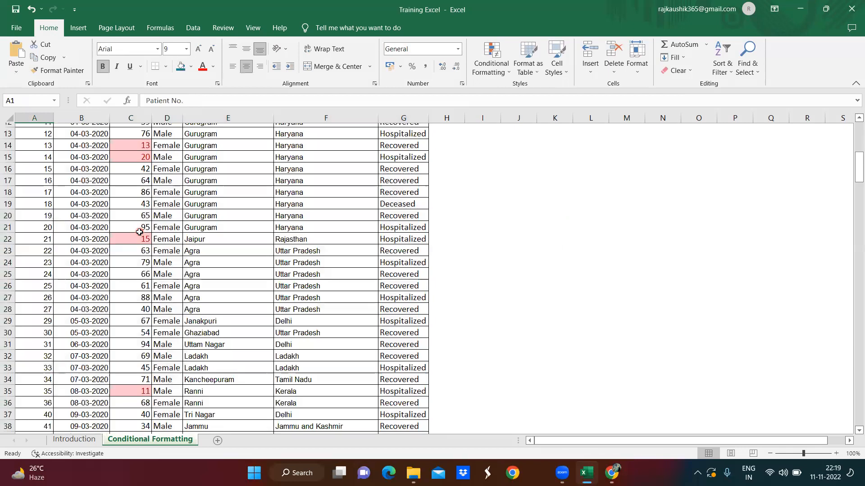
{"action": "key", "text": "Right"}
{"action": "key", "text": "Right"}
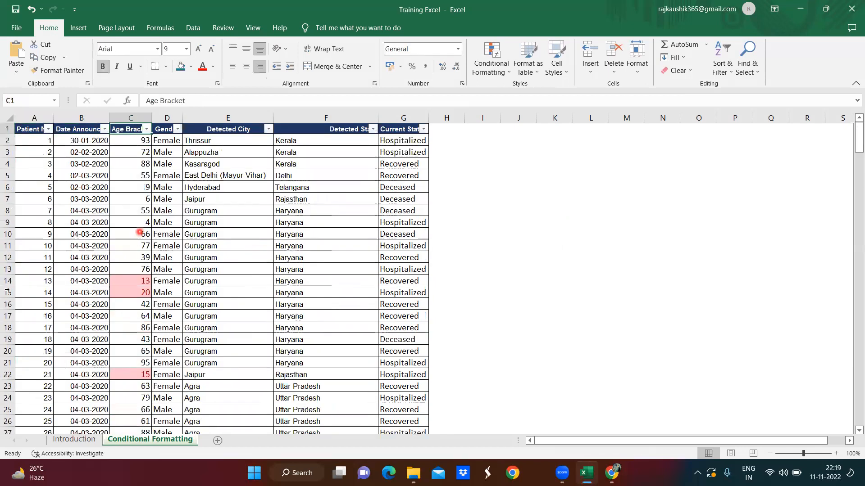
Apply a custom number filter to Age Bracket showing rows greater than 10 and less than 30.
{"action": "left_click", "coordinate": [148, 129]}
{"action": "mouse_move", "coordinate": [131, 224]}
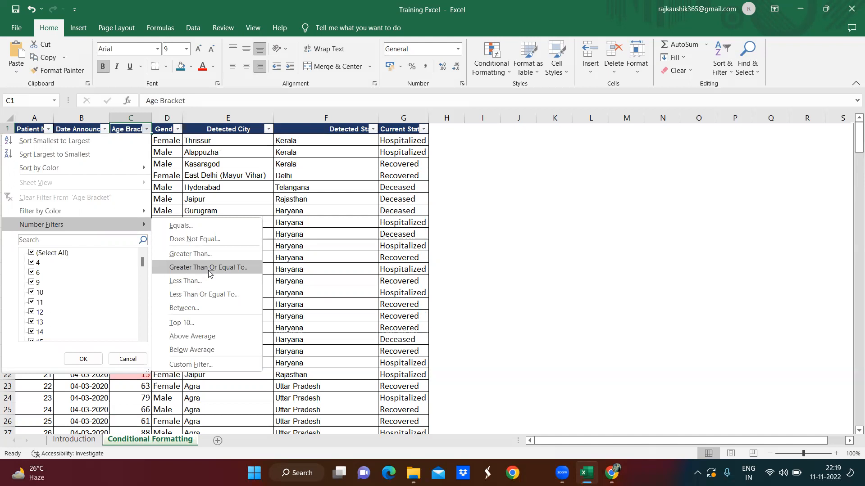
{"action": "left_click", "coordinate": [209, 366]}
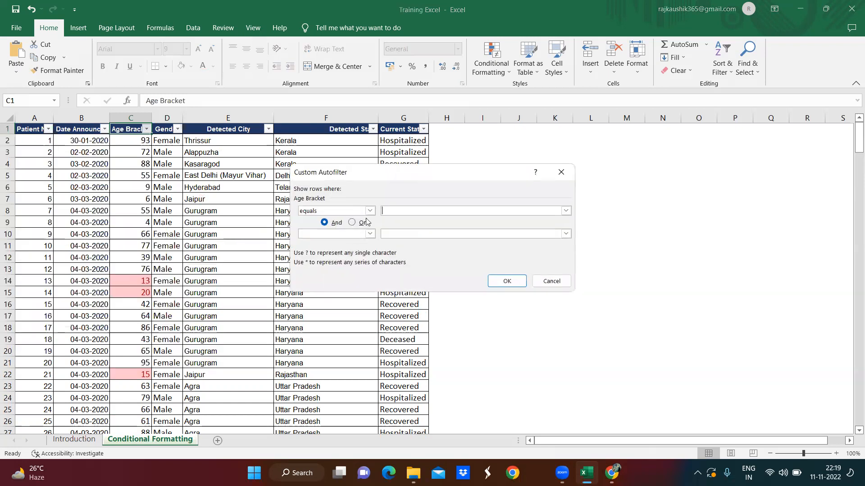
{"action": "left_click", "coordinate": [370, 211]}
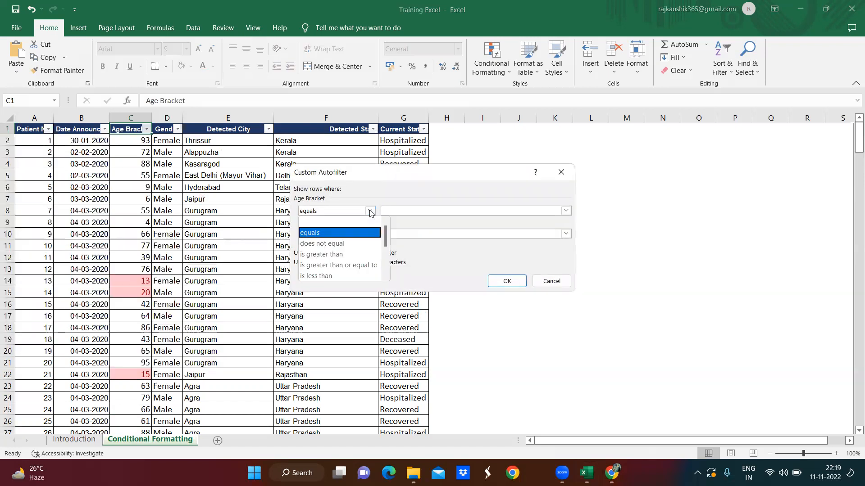
{"action": "left_click", "coordinate": [363, 254]}
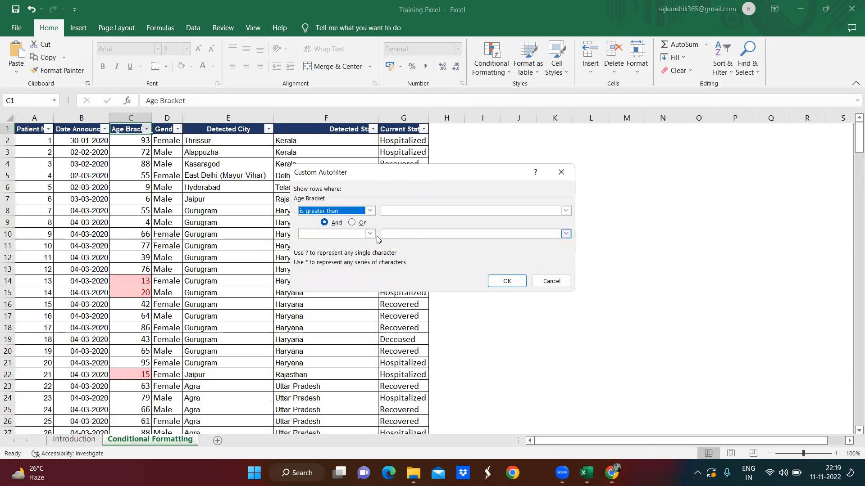
{"action": "left_click", "coordinate": [395, 210]}
{"action": "type", "text": "10"}
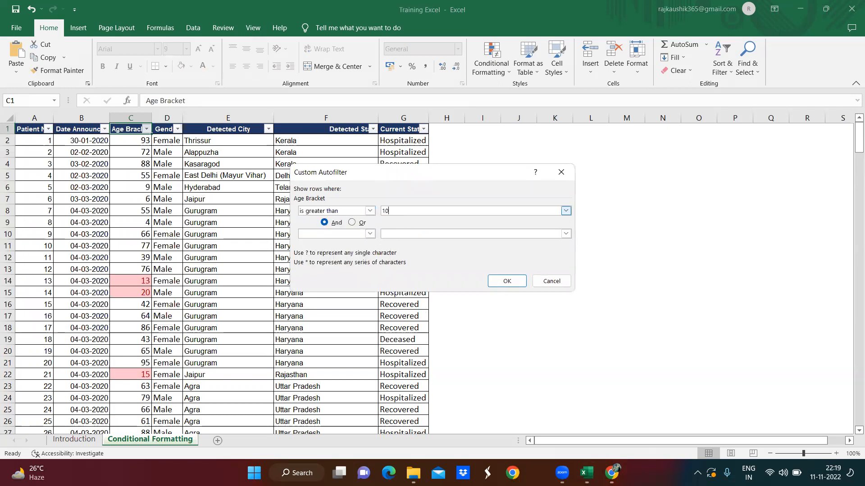
{"action": "left_click", "coordinate": [370, 233]}
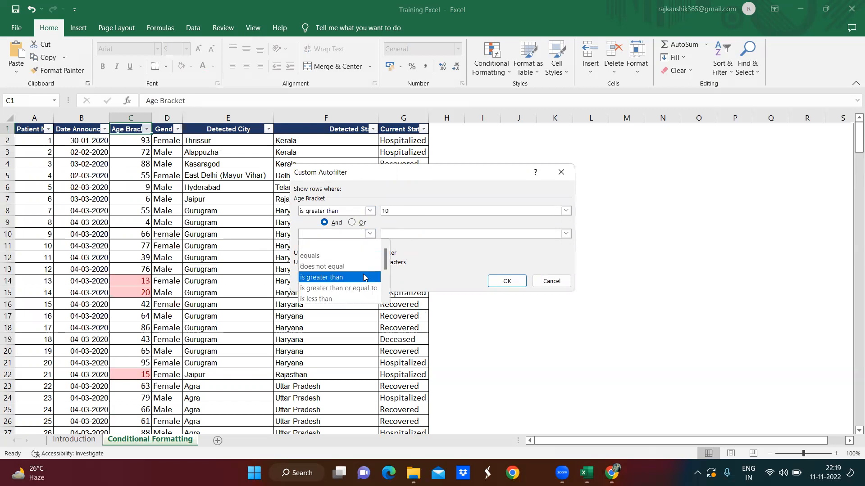
{"action": "left_click", "coordinate": [363, 299]}
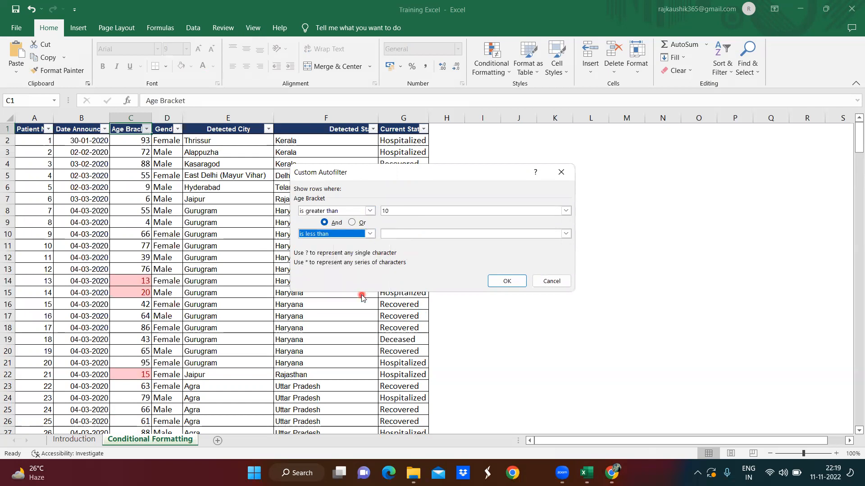
{"action": "left_click", "coordinate": [397, 234]}
{"action": "type", "text": "30"}
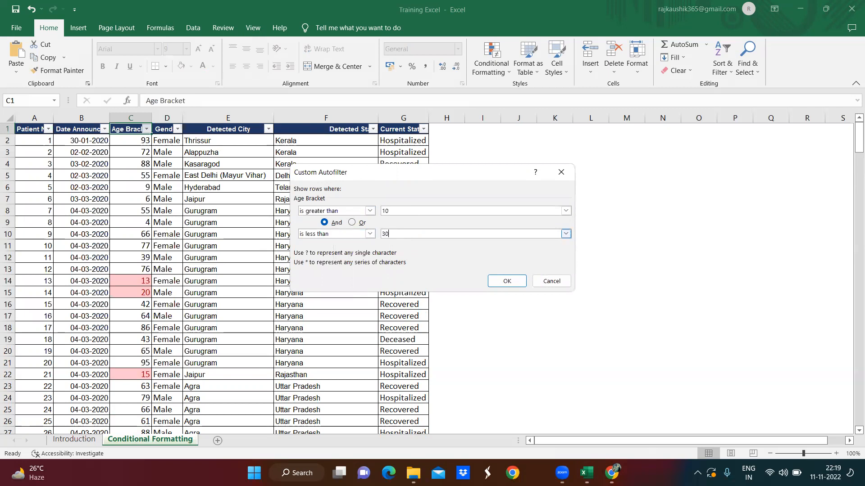
{"action": "left_click", "coordinate": [515, 282]}
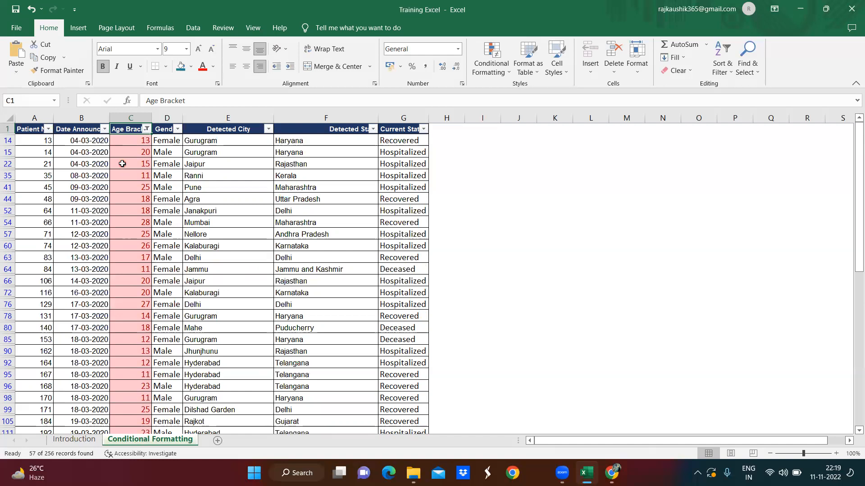
Reset the Age Bracket filter to include all values and return to the column's header cell.
{"action": "left_click", "coordinate": [146, 129]}
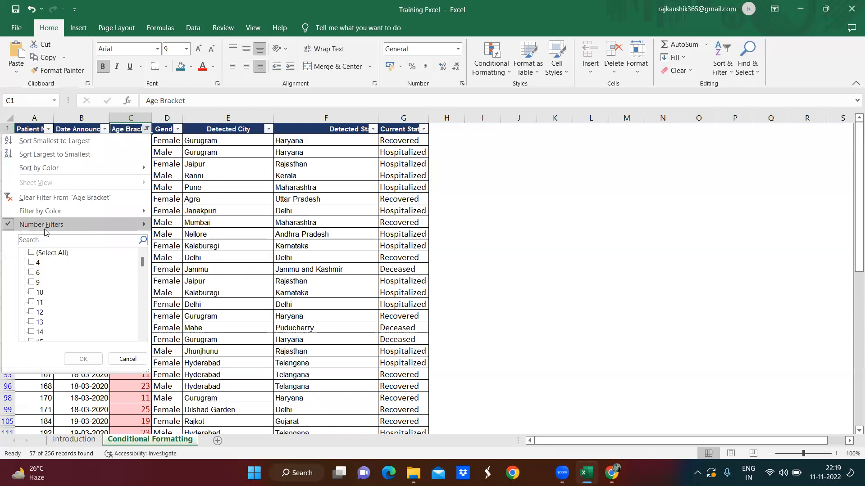
{"action": "left_click", "coordinate": [41, 253]}
{"action": "left_click", "coordinate": [80, 360]}
{"action": "left_click", "coordinate": [127, 198]}
{"action": "key", "text": "Up"}
{"action": "key", "text": "Up"}
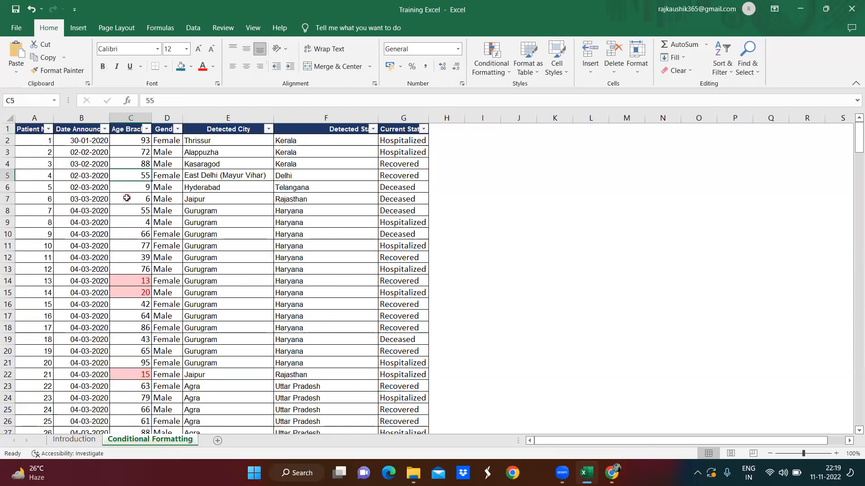
{"action": "key", "text": "ctrl+Up"}
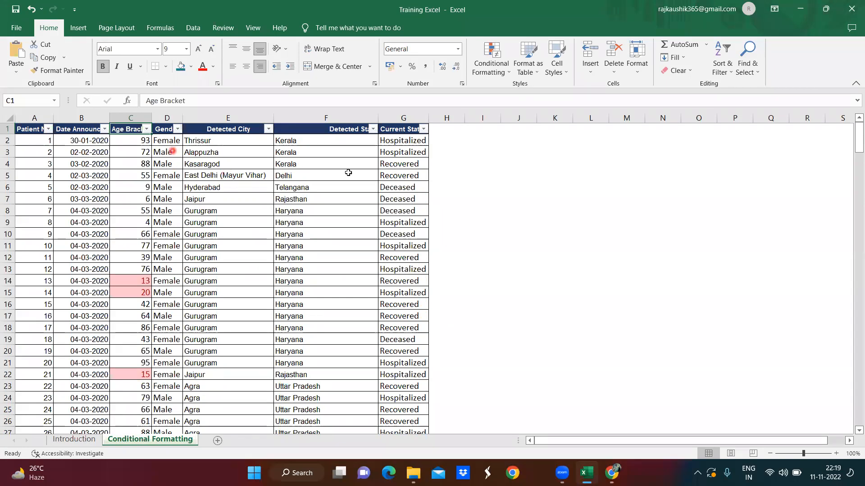
{"action": "left_click", "coordinate": [509, 72]}
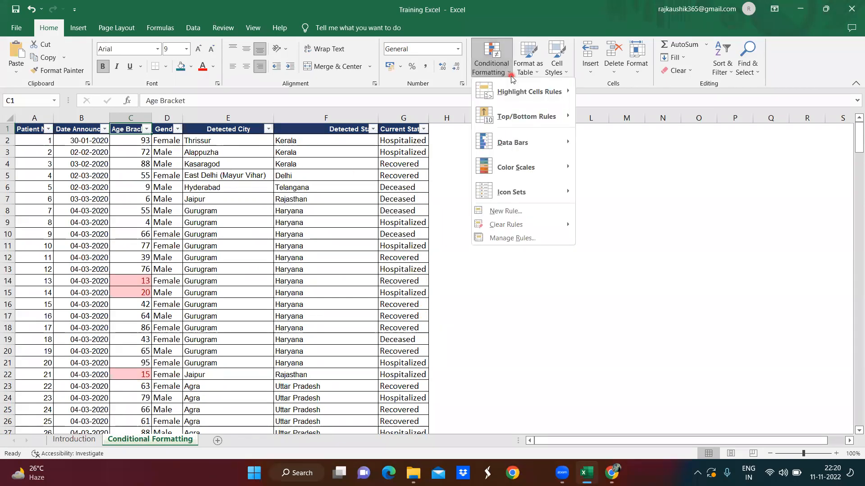
{"action": "mouse_move", "coordinate": [529, 98]}
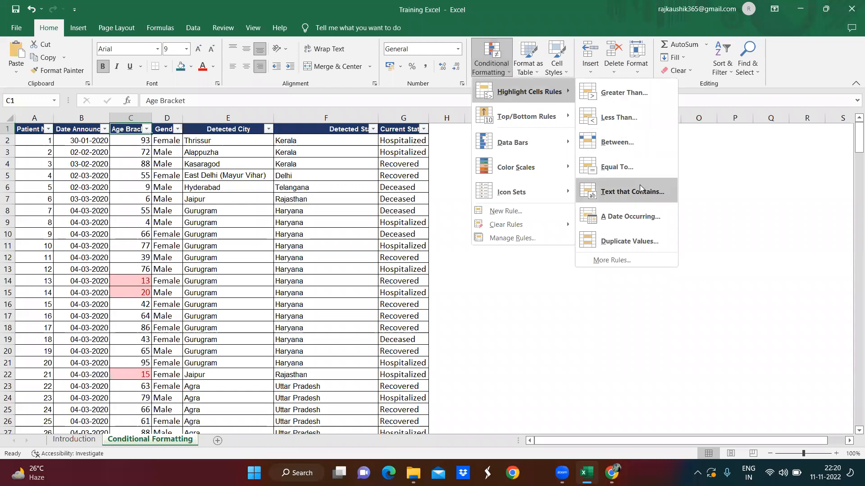
{"action": "left_click", "coordinate": [133, 180]}
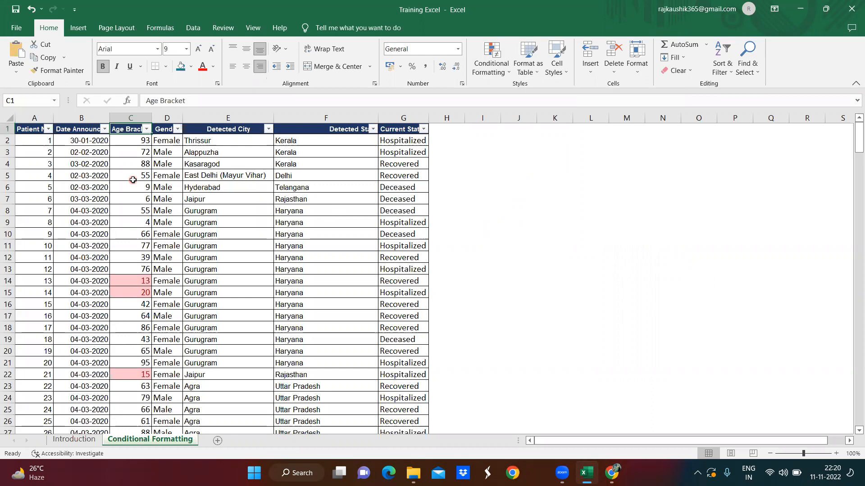
Clear the conditional formatting rules from the whole Age Bracket column and deselect it.
{"action": "key", "text": "ctrl+shift+Down"}
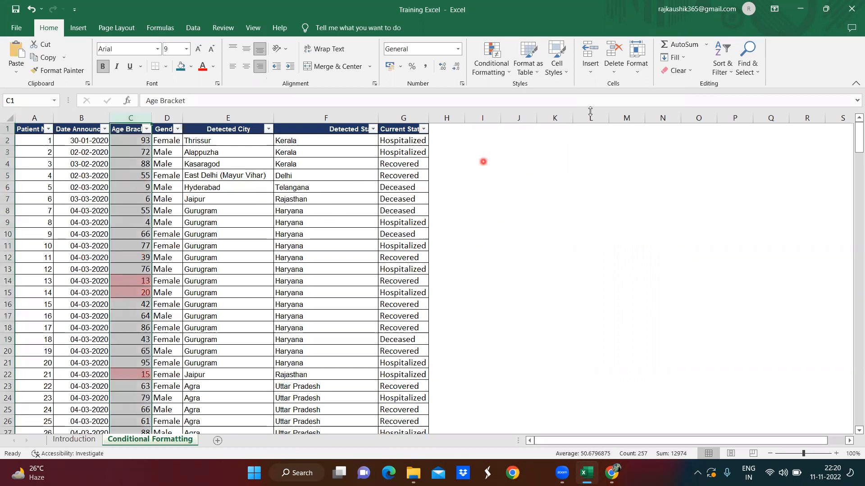
{"action": "left_click", "coordinate": [641, 74]}
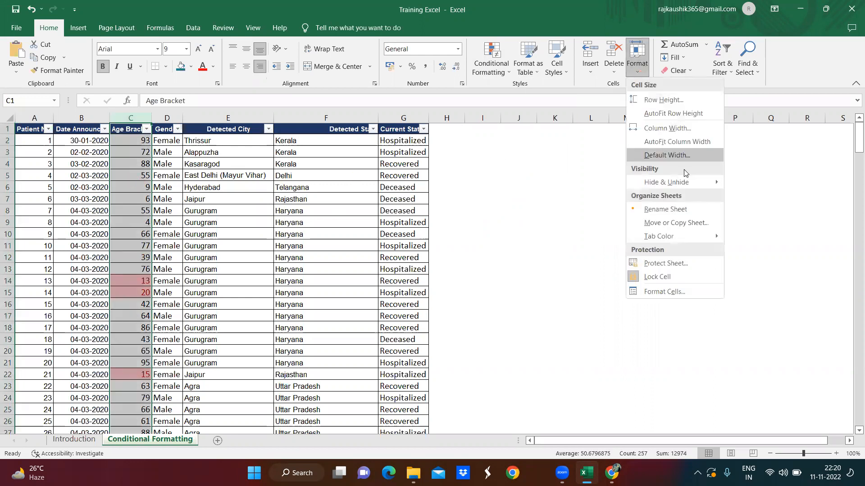
{"action": "left_click", "coordinate": [509, 74]}
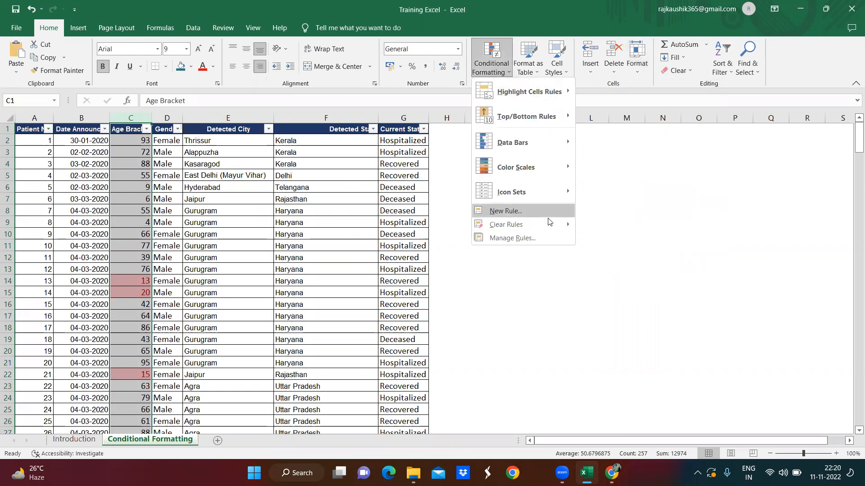
{"action": "mouse_move", "coordinate": [549, 225]}
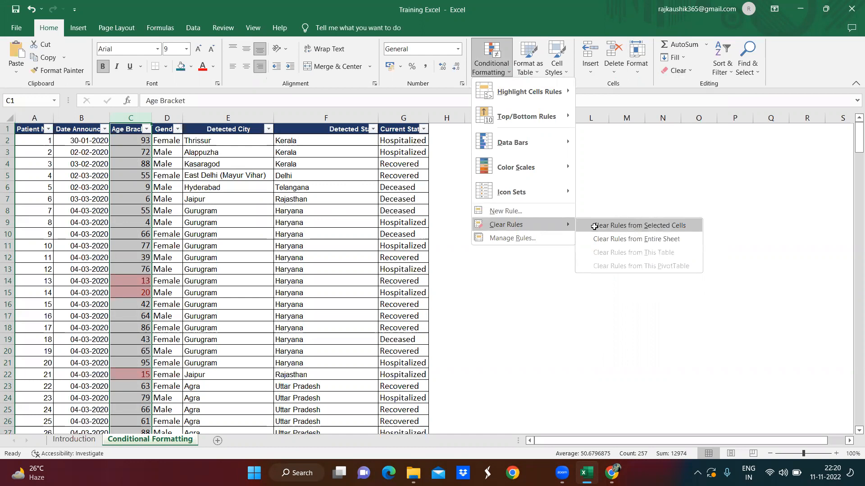
{"action": "left_click", "coordinate": [591, 226]}
{"action": "left_click", "coordinate": [239, 164]}
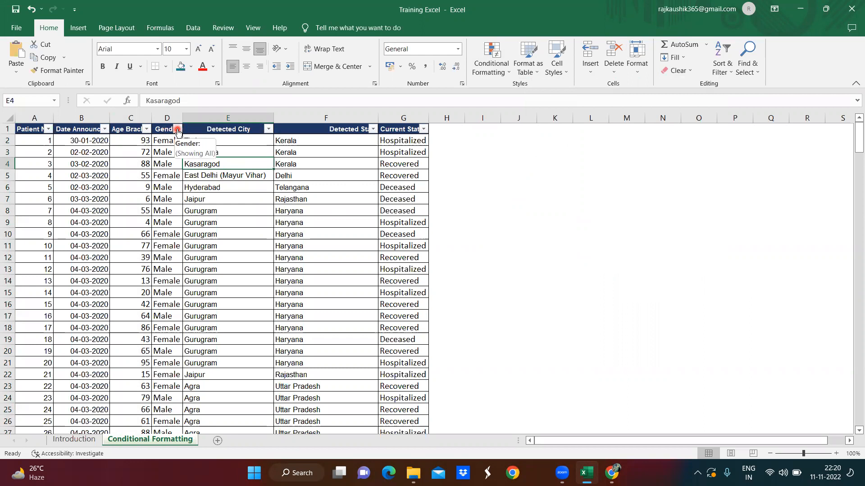
Highlight Gender column cells whose text contains "Female" with Light Red Fill with Dark Red Text.
{"action": "left_click", "coordinate": [159, 133]}
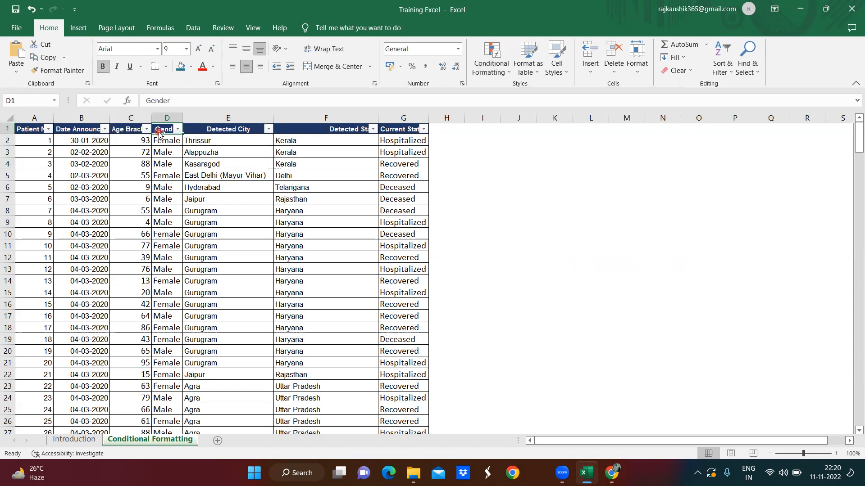
{"action": "key", "text": "ctrl+shift+Down"}
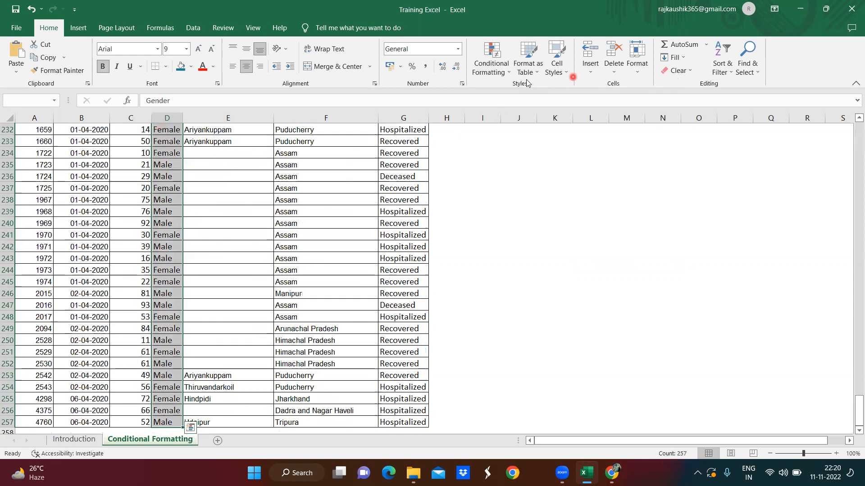
{"action": "left_click", "coordinate": [507, 73]}
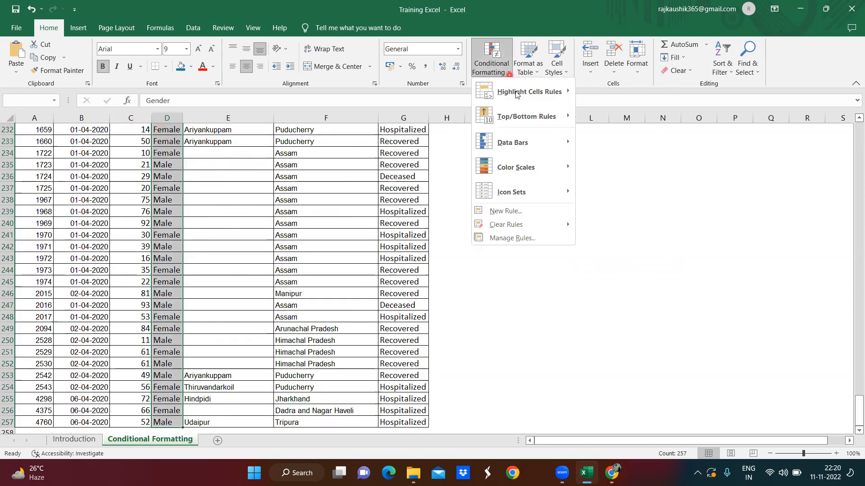
{"action": "mouse_move", "coordinate": [516, 93]}
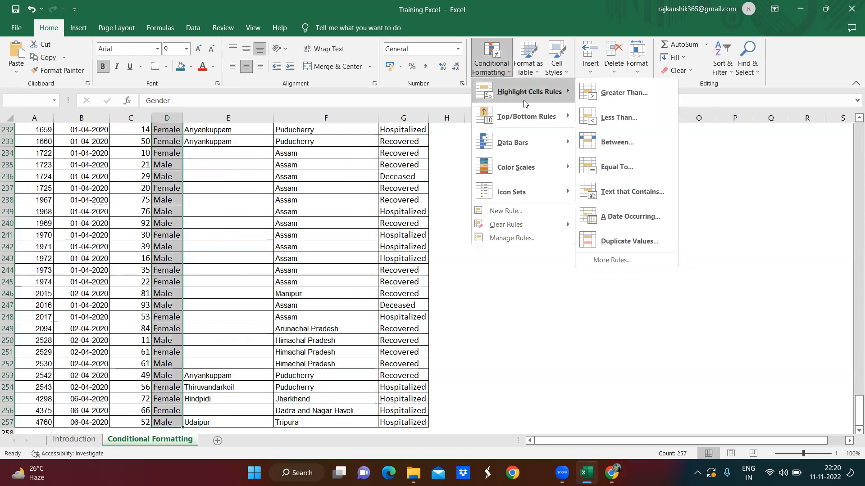
{"action": "left_click", "coordinate": [656, 191]}
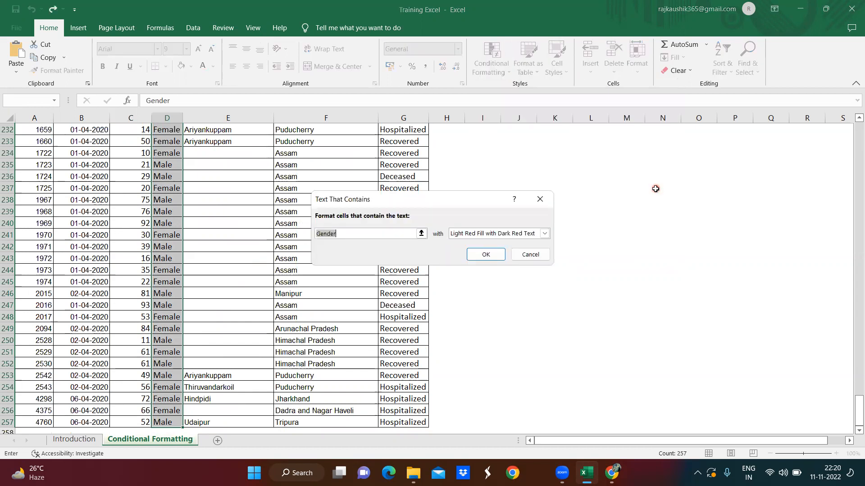
{"action": "type", "text": "Female"}
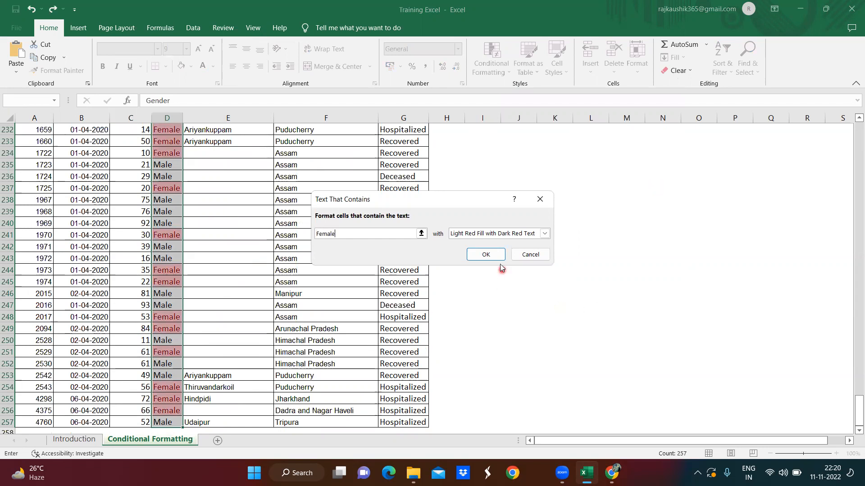
{"action": "left_click", "coordinate": [491, 255]}
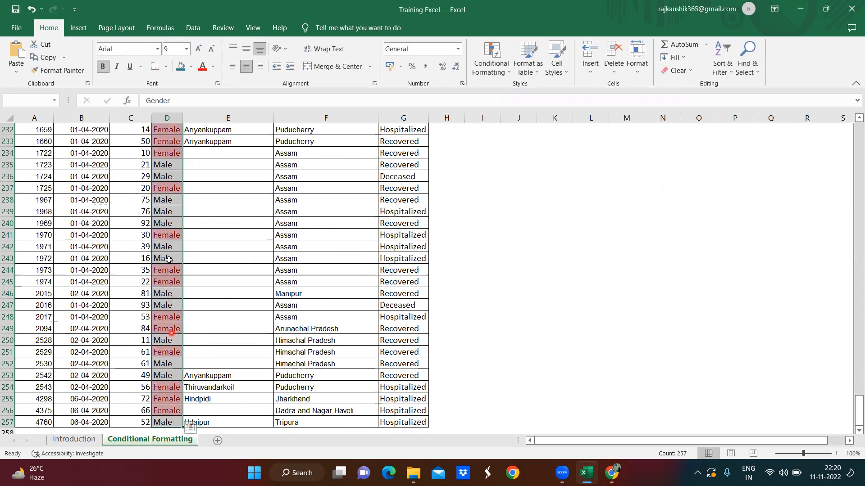
Examine the highlighted Gender cells from the end of the table up to its header row.
{"action": "left_click", "coordinate": [166, 186]}
{"action": "key", "text": "Up"}
{"action": "key", "text": "Up"}
{"action": "key", "text": "Up"}
{"action": "key", "text": "Up"}
{"action": "key", "text": "Up"}
{"action": "key", "text": "Up"}
{"action": "key", "text": "Up"}
{"action": "key", "text": "Up"}
{"action": "key", "text": "Up"}
{"action": "key", "text": "Up"}
{"action": "key", "text": "Up"}
{"action": "key", "text": "Up"}
{"action": "key", "text": "Up"}
{"action": "key", "text": "Up"}
{"action": "key", "text": "Up"}
{"action": "key", "text": "Up"}
{"action": "key", "text": "Up"}
{"action": "key", "text": "Up"}
{"action": "key", "text": "Up"}
{"action": "key", "text": "Up"}
{"action": "key", "text": "Up"}
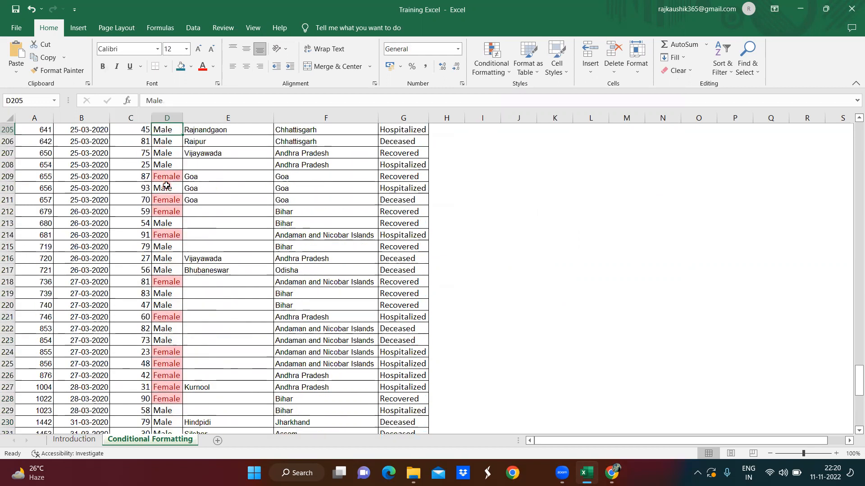
{"action": "key", "text": "Up"}
{"action": "key", "text": "Up"}
{"action": "key", "text": "Up"}
{"action": "key", "text": "Up"}
{"action": "key", "text": "Up"}
{"action": "key", "text": "Up"}
{"action": "key", "text": "Up"}
{"action": "key", "text": "Up"}
{"action": "key", "text": "Up"}
{"action": "key", "text": "Up"}
{"action": "key", "text": "Up"}
{"action": "key", "text": "Up"}
{"action": "key", "text": "Up"}
{"action": "key", "text": "Up"}
{"action": "key", "text": "Up"}
{"action": "key", "text": "Up"}
{"action": "key", "text": "Up"}
{"action": "key", "text": "Up"}
{"action": "key", "text": "Up"}
{"action": "key", "text": "Up"}
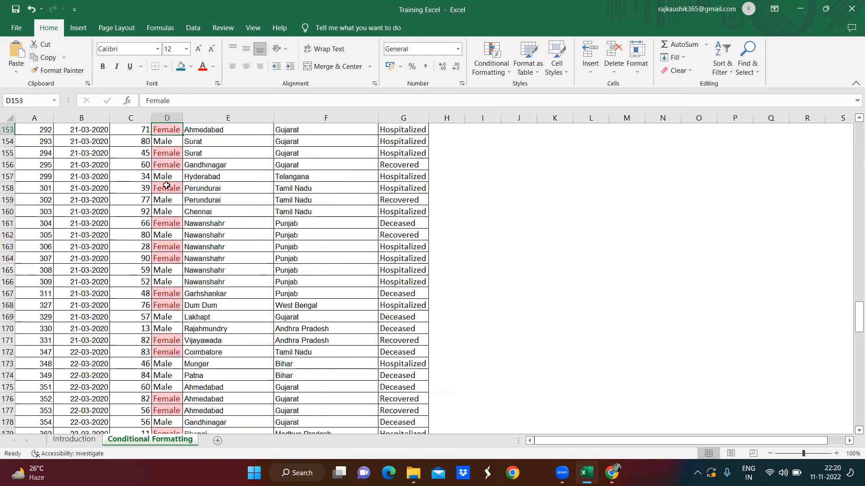
{"action": "key", "text": "ctrl+Up"}
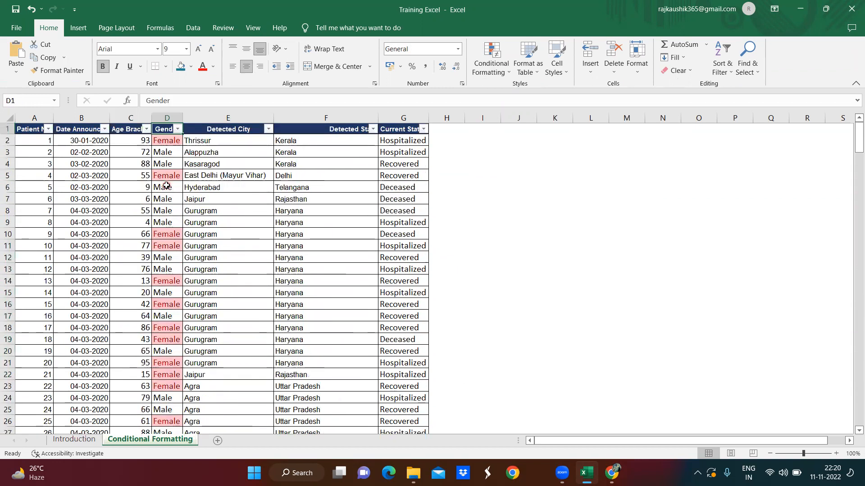
Clear the conditional formatting rules from the whole Gender column.
{"action": "key", "text": "Left"}
{"action": "key", "text": "Left"}
{"action": "key", "text": "Right"}
{"action": "key", "text": "Right"}
{"action": "key", "text": "ctrl+shift+Down"}
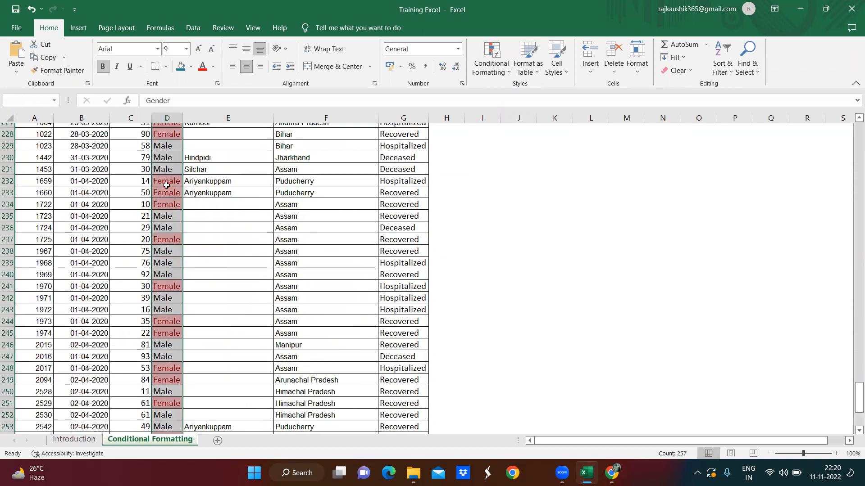
{"action": "left_click", "coordinate": [509, 74]}
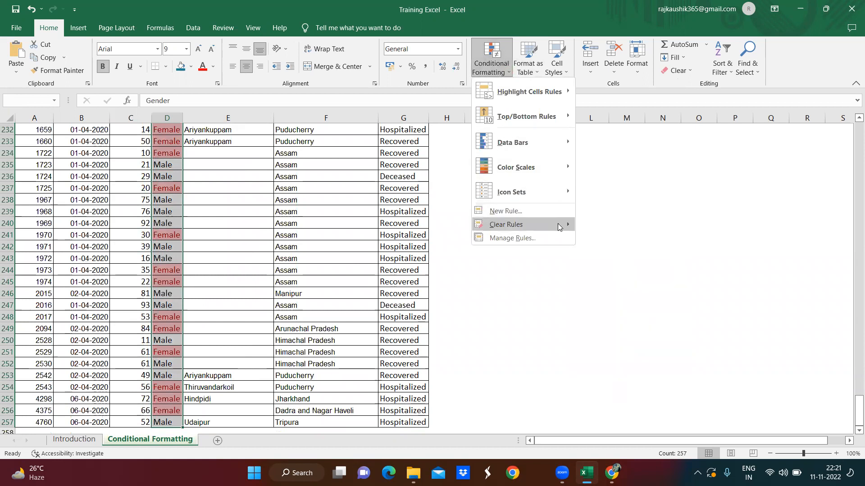
{"action": "mouse_move", "coordinate": [561, 225]}
{"action": "left_click", "coordinate": [591, 226]}
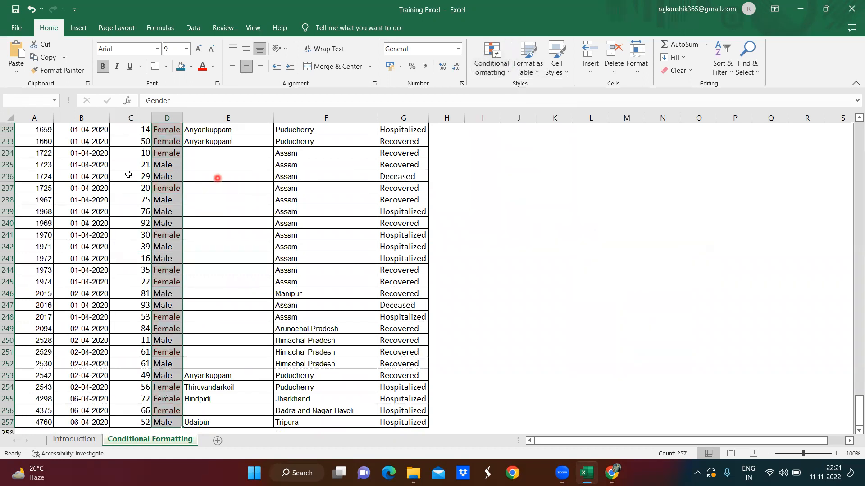
Highlight Date Announced cells with dates occurring in the last 7 days using Light Red Fill with Dark Red Text.
{"action": "left_click", "coordinate": [93, 173]}
{"action": "key", "text": "ctrl+Up"}
{"action": "key", "text": "Down"}
{"action": "key", "text": "Up"}
{"action": "key", "text": "ctrl+shift+Down"}
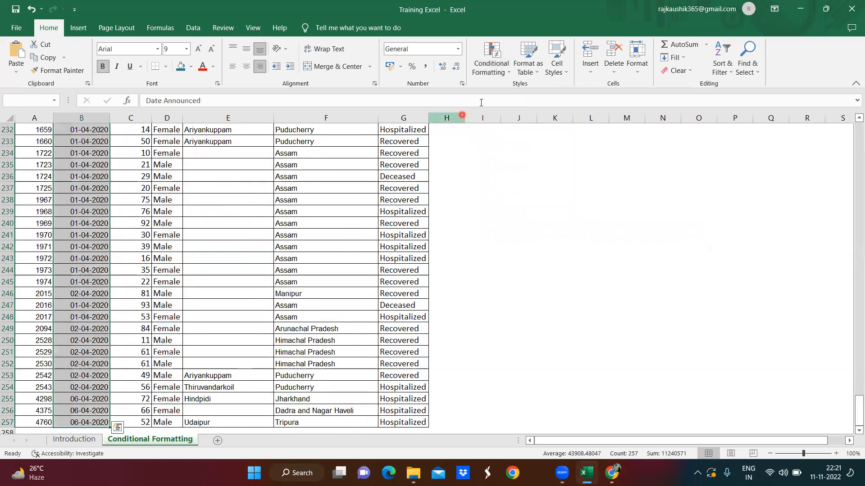
{"action": "left_click", "coordinate": [507, 77]}
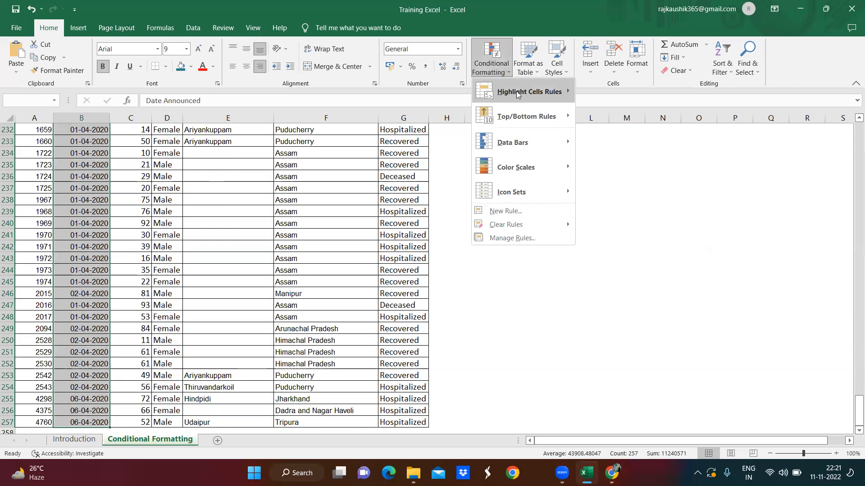
{"action": "mouse_move", "coordinate": [518, 92]}
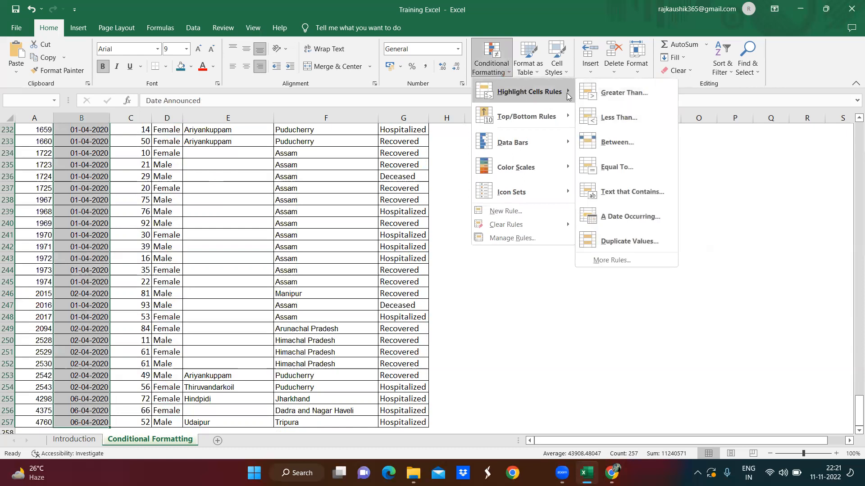
{"action": "left_click", "coordinate": [645, 220]}
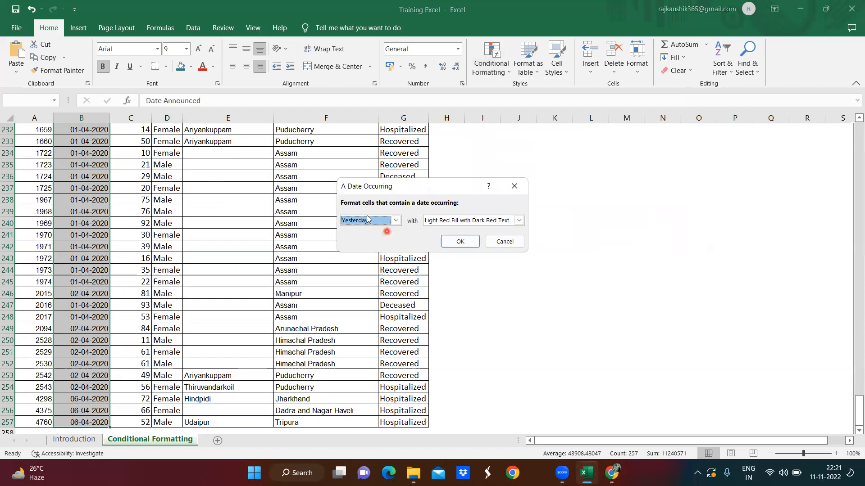
{"action": "left_click", "coordinate": [396, 220]}
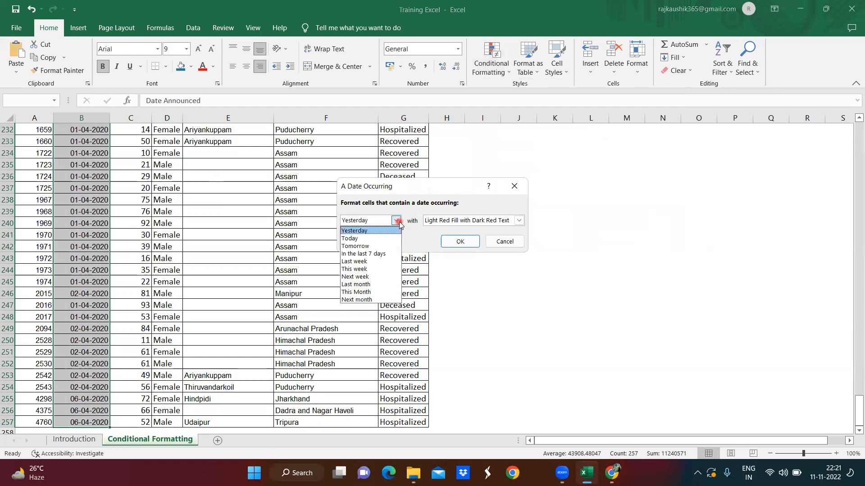
{"action": "left_click", "coordinate": [386, 254]}
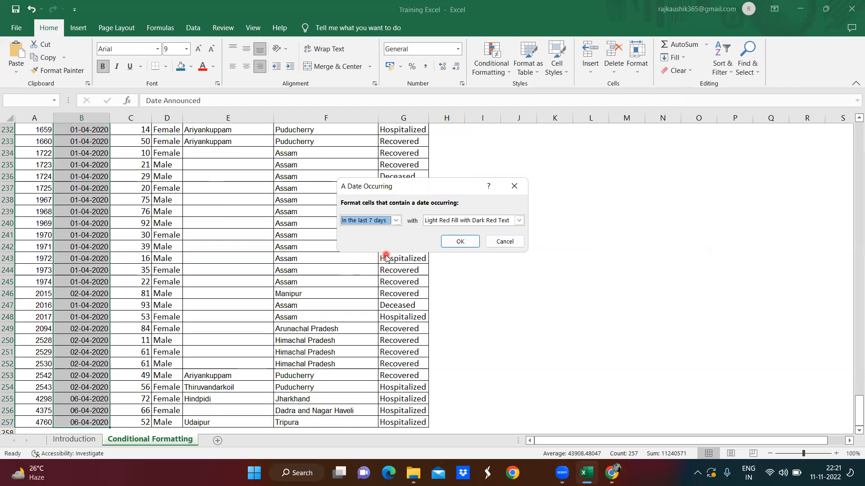
{"action": "left_click", "coordinate": [471, 246]}
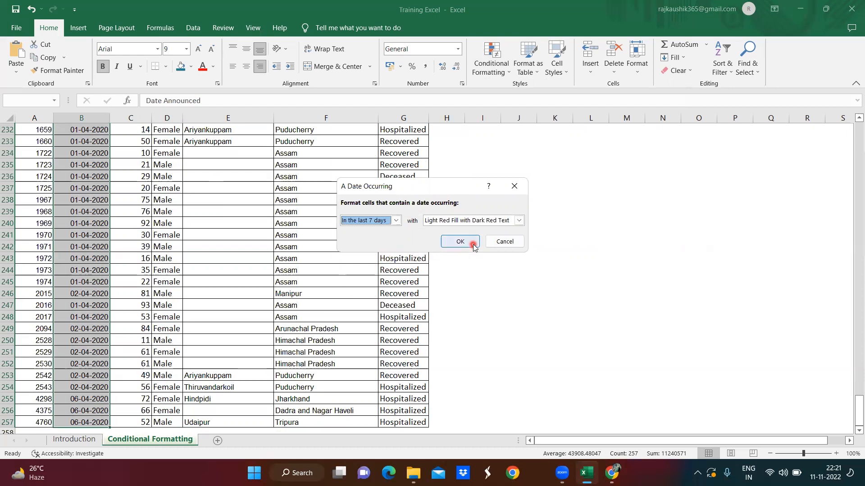
Examine the Date Announced column for highlighted dates from the end of the table back up to its first rows.
{"action": "left_click", "coordinate": [74, 207]}
{"action": "key", "text": "Up"}
{"action": "key", "text": "Left"}
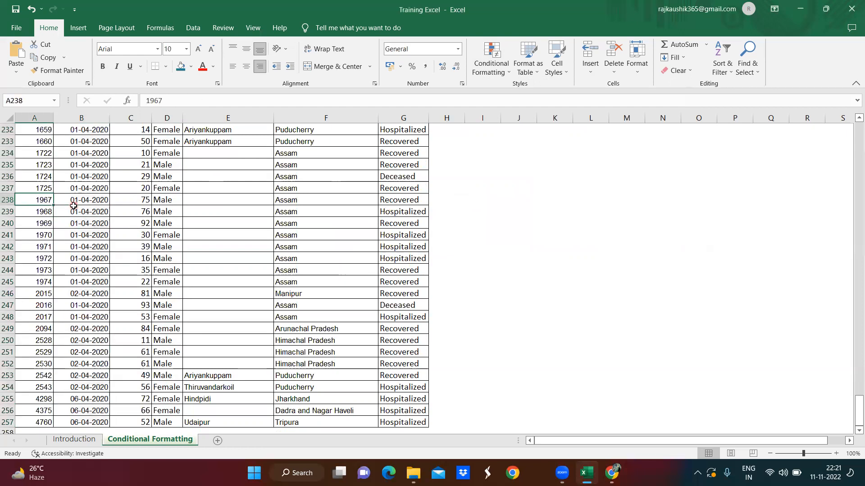
{"action": "key", "text": "Right"}
{"action": "key", "text": "Up"}
{"action": "key", "text": "Up"}
{"action": "key", "text": "Up"}
{"action": "key", "text": "Up"}
{"action": "key", "text": "Up"}
{"action": "key", "text": "Up"}
{"action": "key", "text": "Up"}
{"action": "key", "text": "Up"}
{"action": "key", "text": "Up"}
{"action": "key", "text": "Up"}
{"action": "key", "text": "Up"}
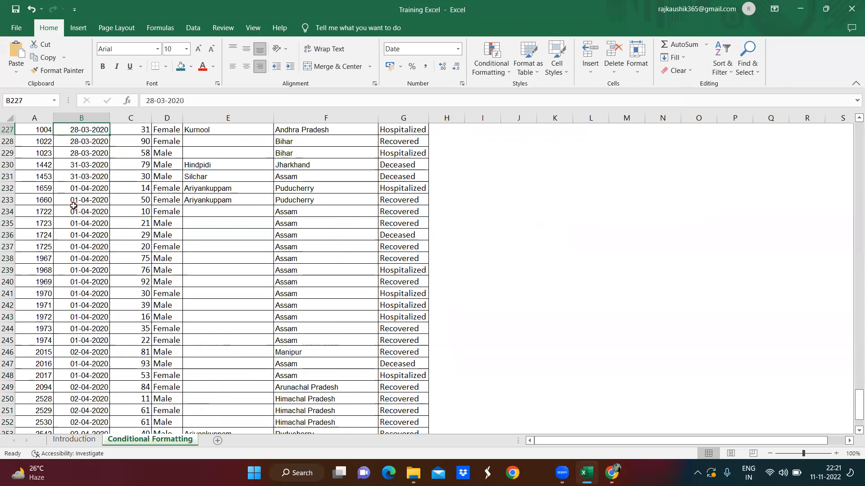
{"action": "key", "text": "Page_Up"}
{"action": "key", "text": "Page_Up"}
{"action": "key", "text": "Page_Up"}
{"action": "key", "text": "Page_Up"}
{"action": "key", "text": "Page_Up"}
{"action": "key", "text": "Page_Up"}
{"action": "key", "text": "Page_Up"}
{"action": "key", "text": "Page_Up"}
{"action": "key", "text": "Page_Up"}
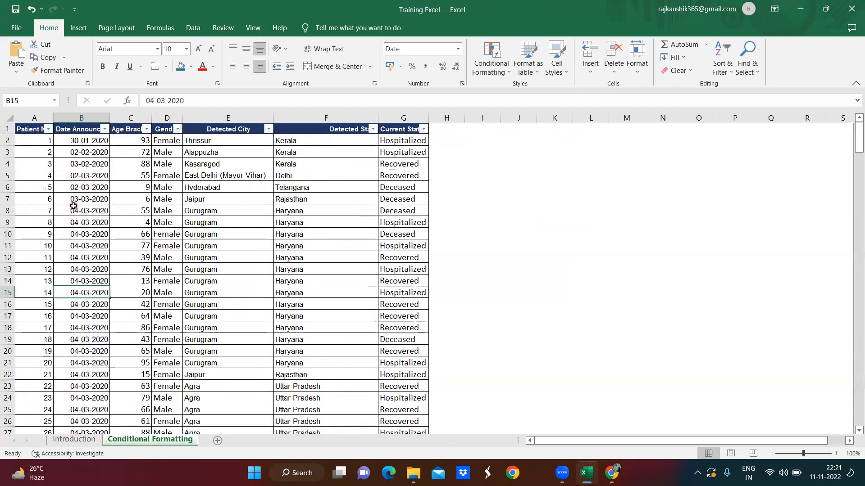
Change the Date Announced value in cell B10 to 07-11-2022.
{"action": "key", "text": "Up"}
{"action": "key", "text": "Up"}
{"action": "key", "text": "Up"}
{"action": "key", "text": "Up"}
{"action": "key", "text": "Up"}
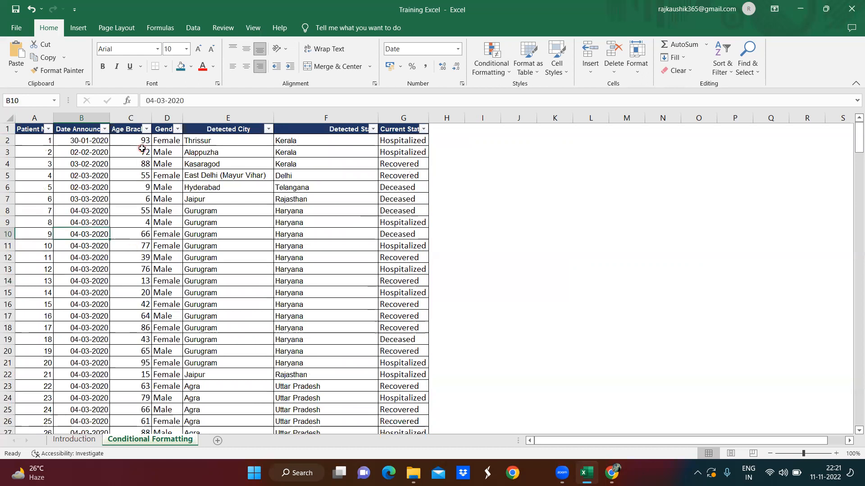
{"action": "left_click", "coordinate": [154, 100]}
{"action": "key", "text": "BackSpace"}
{"action": "type", "text": "7"}
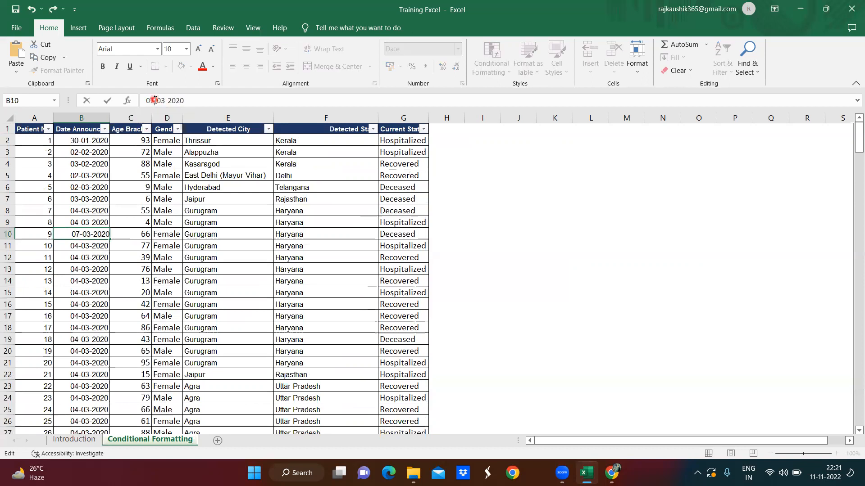
{"action": "key", "text": "Delete"}
{"action": "key", "text": "Delete"}
{"action": "type", "text": "11"}
{"action": "key", "text": "End"}
{"action": "key", "text": "BackSpace"}
{"action": "type", "text": "2"}
{"action": "key", "text": "Return"}
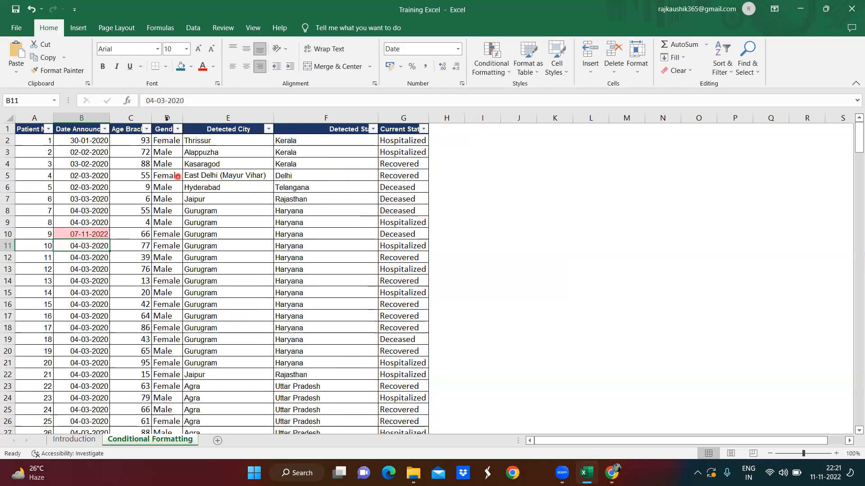
Change the Date Announced value in cell B11 to 04-11-2022.
{"action": "left_click", "coordinate": [161, 100]}
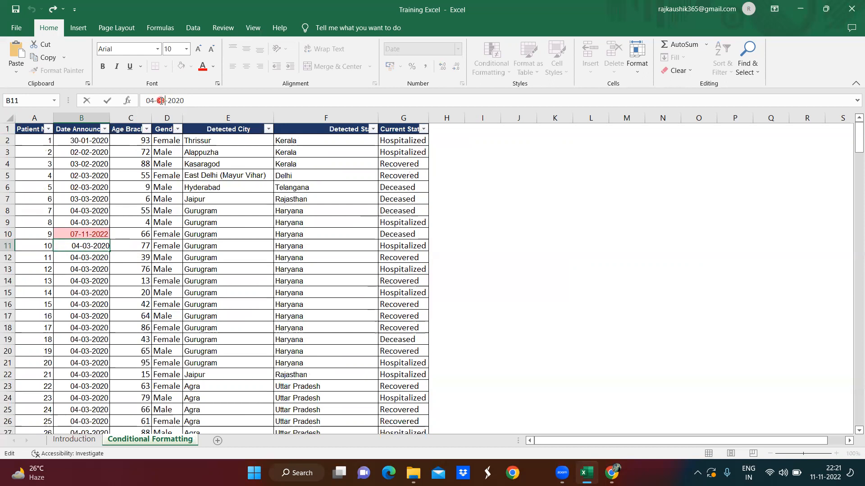
{"action": "type", "text": "11"}
{"action": "key", "text": "Return"}
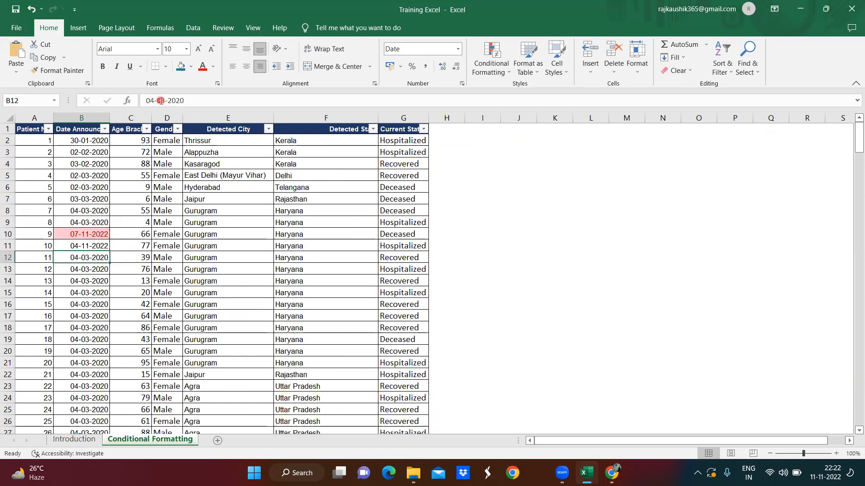
Correct the date in cell B11 to 05-11-2022 and return to cell B10.
{"action": "key", "text": "Up"}
{"action": "left_click", "coordinate": [155, 100]}
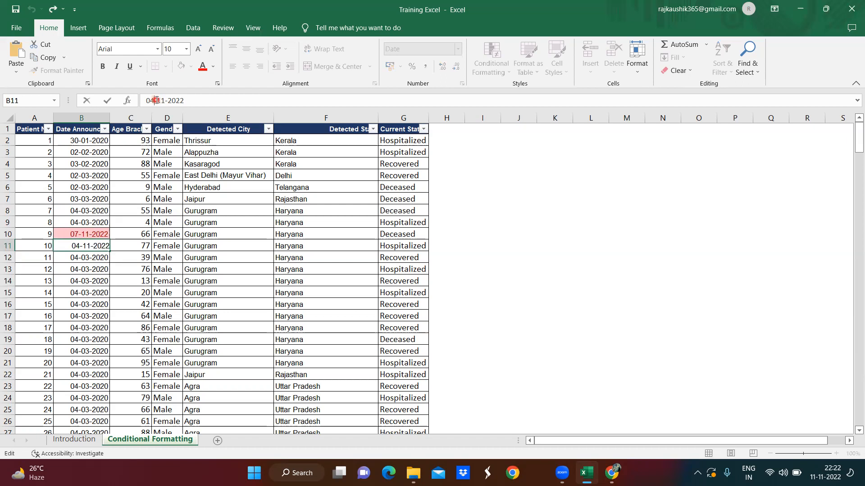
{"action": "key", "text": "BackSpace"}
{"action": "type", "text": "5"}
{"action": "key", "text": "Return"}
{"action": "key", "text": "Up"}
{"action": "key", "text": "Up"}
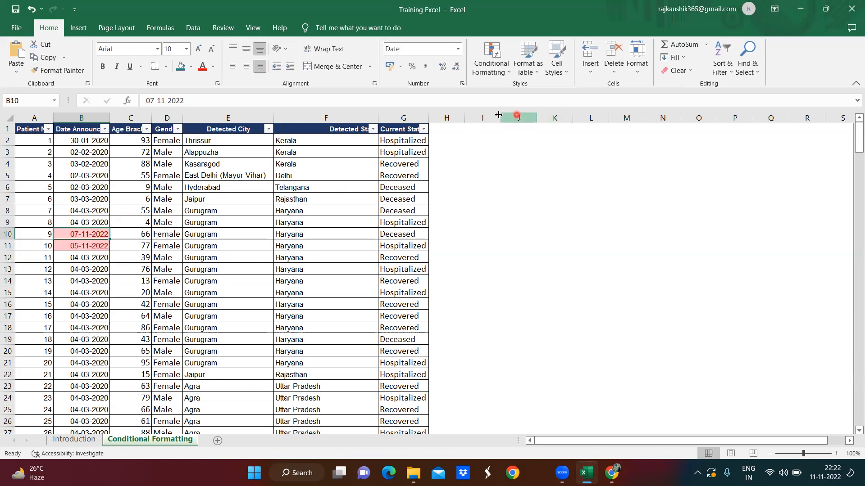
{"action": "left_click", "coordinate": [505, 79]}
{"action": "mouse_move", "coordinate": [520, 92]}
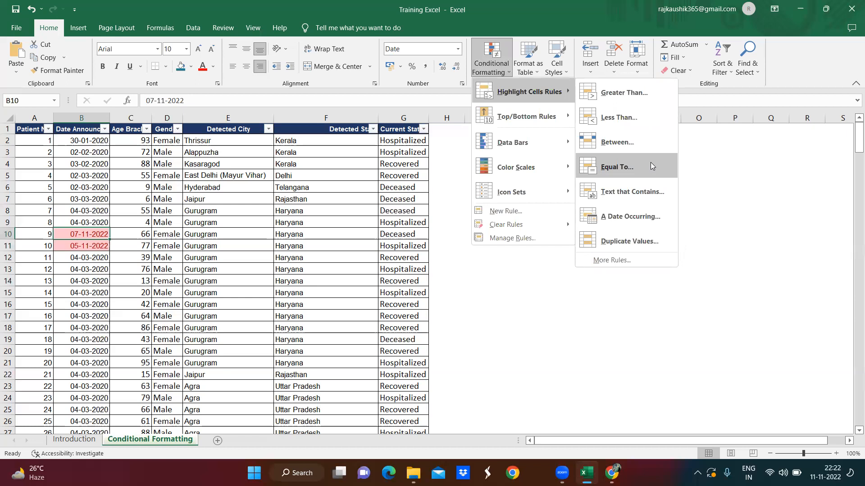
{"action": "left_click", "coordinate": [132, 208]}
Clear the conditional formatting rules from the entire Date Announced column.
{"action": "left_click", "coordinate": [79, 129]}
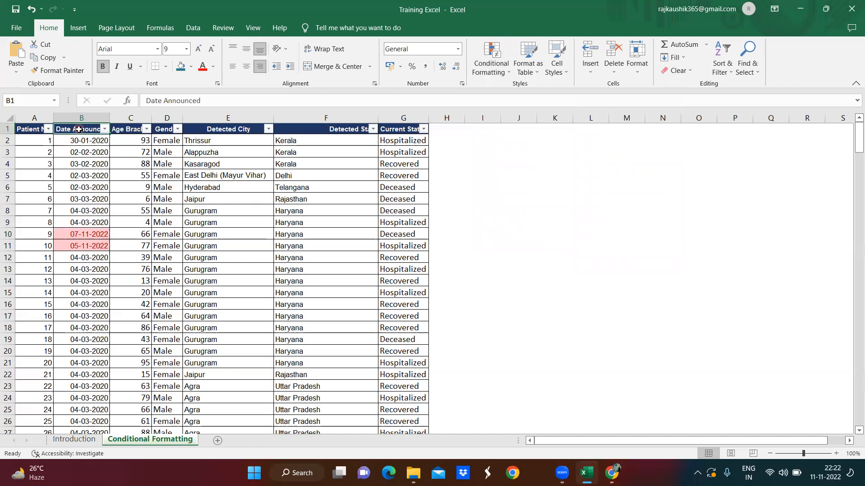
{"action": "left_click", "coordinate": [81, 118]}
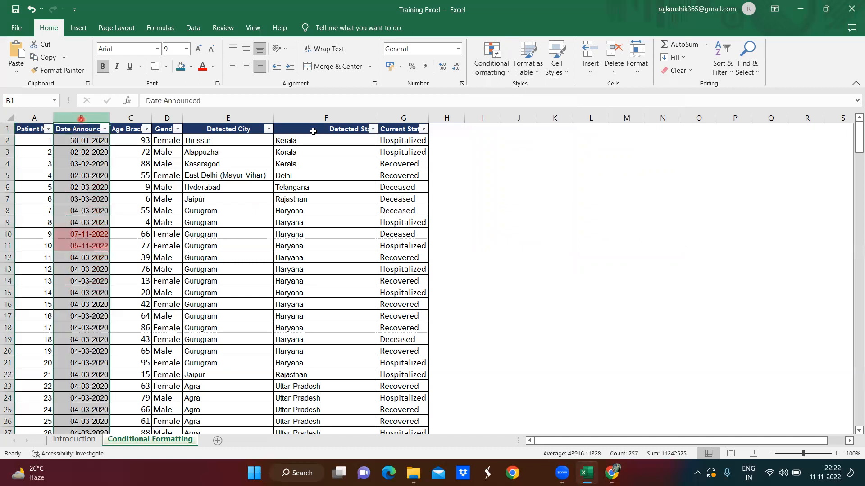
{"action": "left_click", "coordinate": [510, 77]}
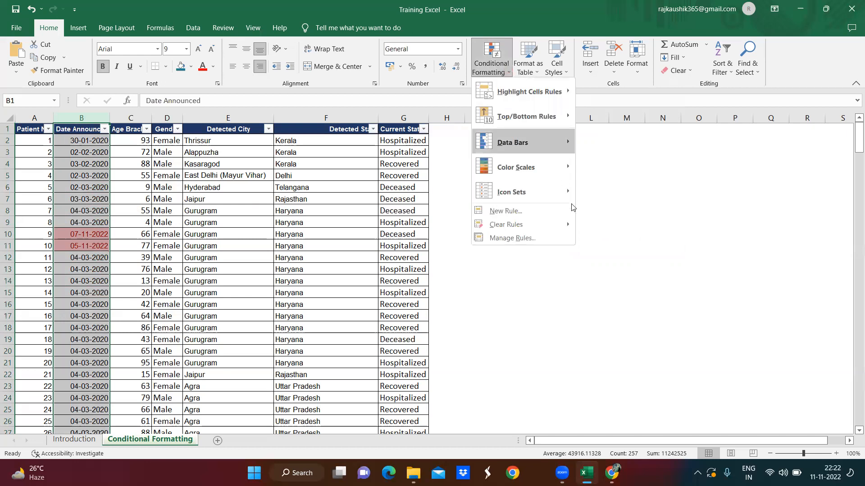
{"action": "mouse_move", "coordinate": [572, 224]}
{"action": "left_click", "coordinate": [602, 224]}
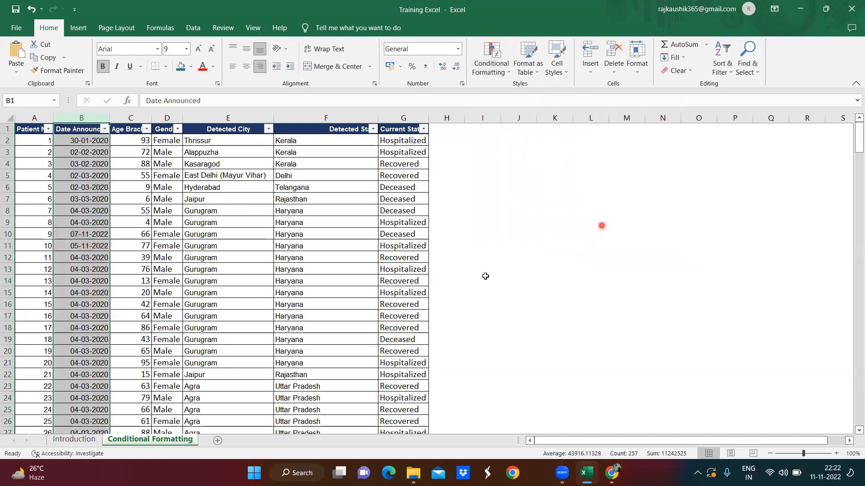
Highlight Age Bracket values greater than 49.5, from the header to the last row, with Light Red Fill with Dark Red Text.
{"action": "left_click", "coordinate": [142, 143]}
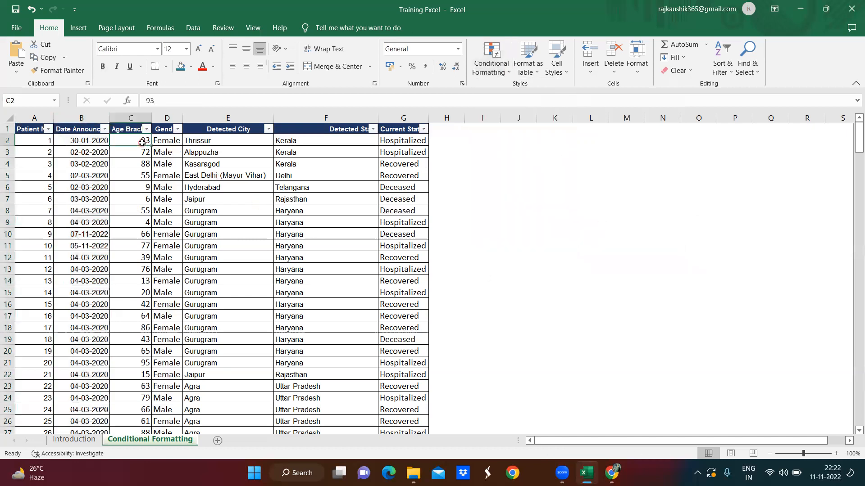
{"action": "key", "text": "Up"}
{"action": "key", "text": "ctrl+shift+Down"}
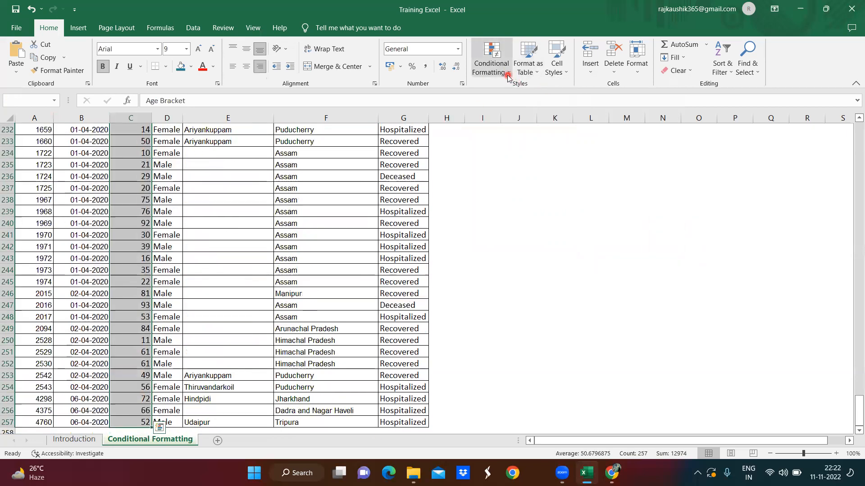
{"action": "left_click", "coordinate": [491, 66]}
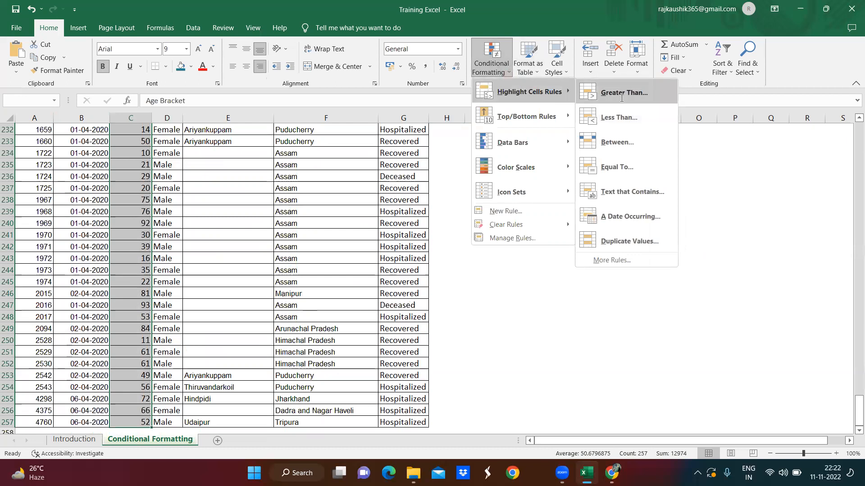
{"action": "left_click", "coordinate": [620, 93]}
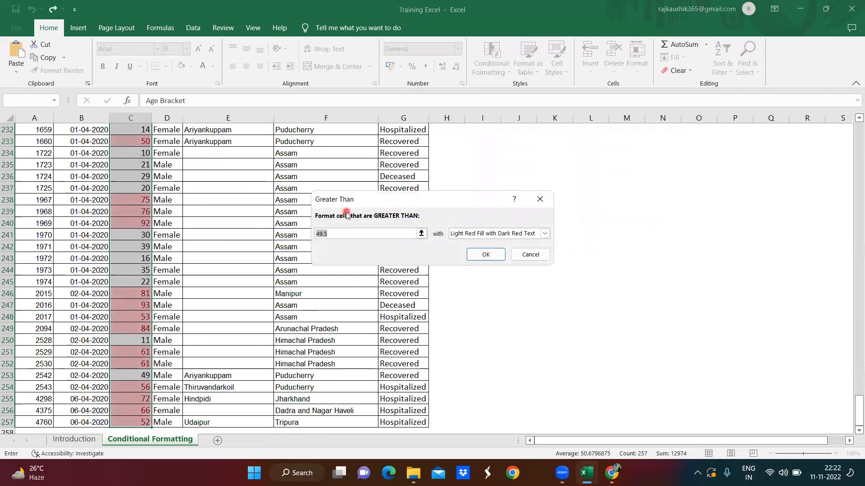
{"action": "key", "text": "Return"}
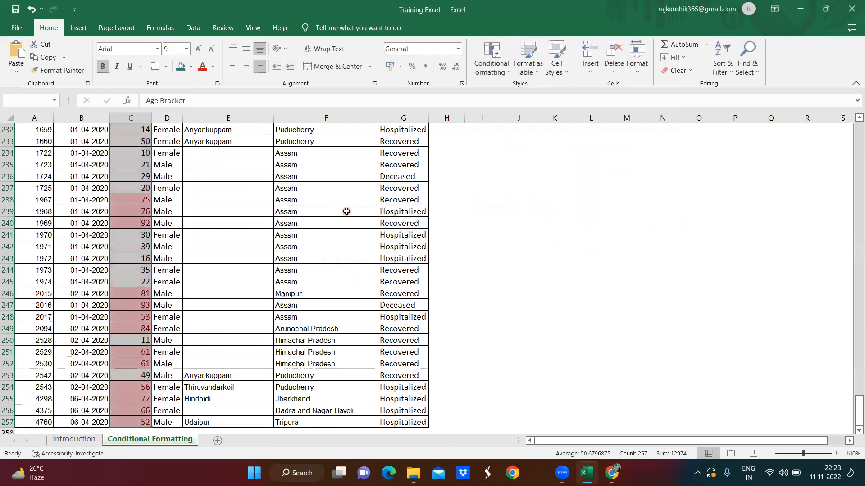
{"action": "left_click", "coordinate": [509, 72]}
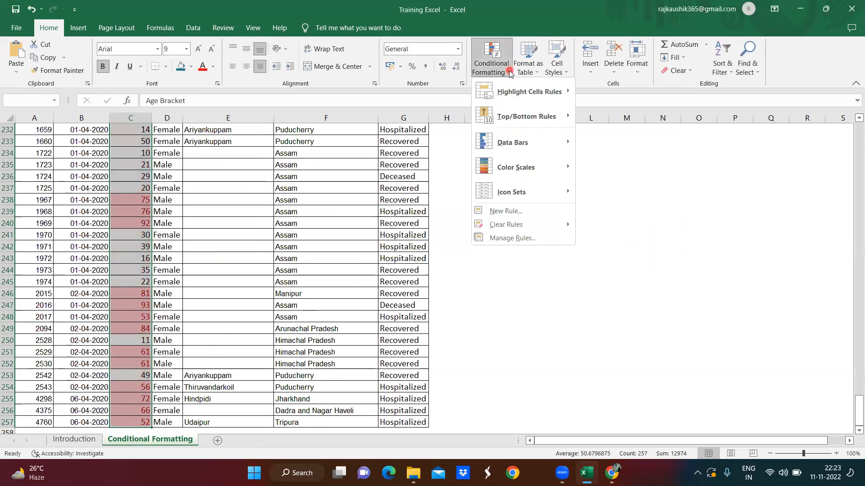
{"action": "mouse_move", "coordinate": [532, 95]}
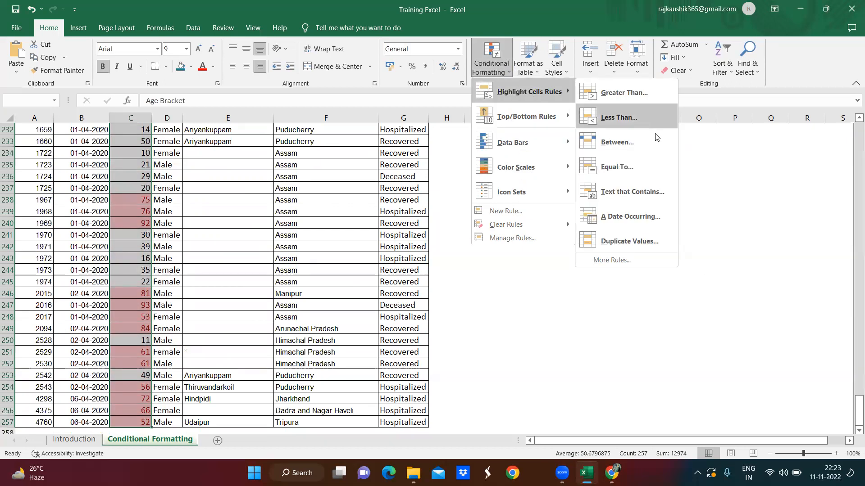
{"action": "left_click", "coordinate": [629, 261]}
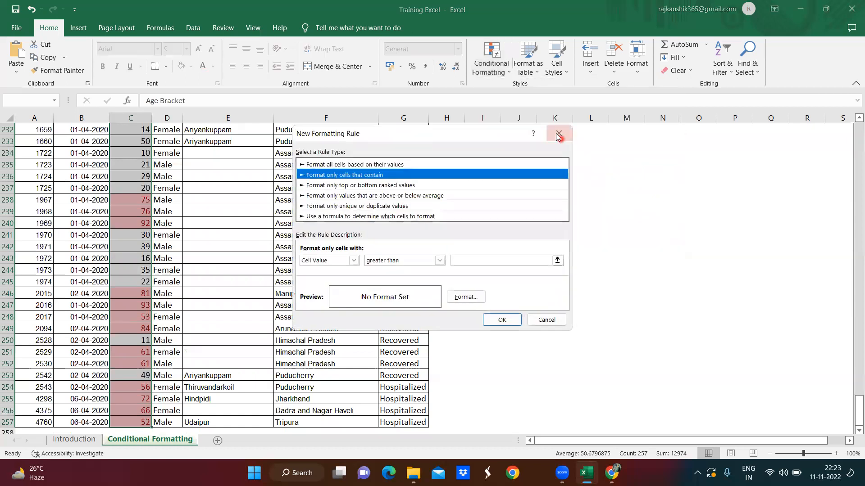
{"action": "left_click", "coordinate": [543, 145]}
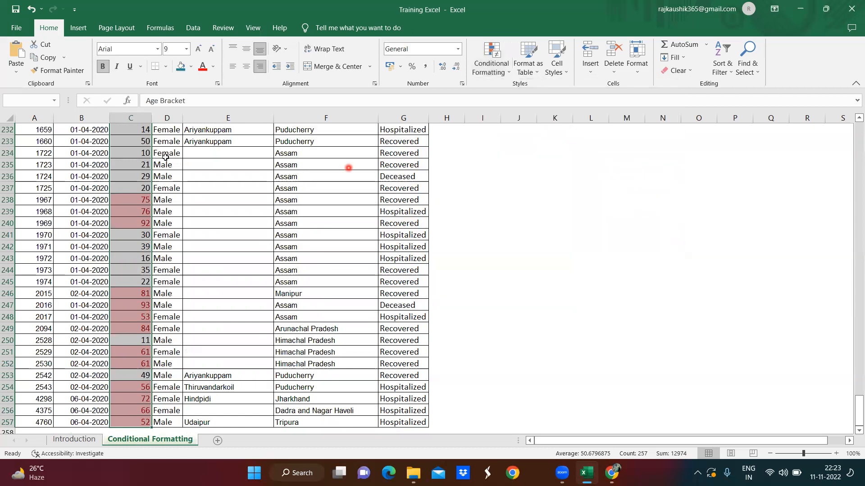
{"action": "right_click", "coordinate": [133, 167]}
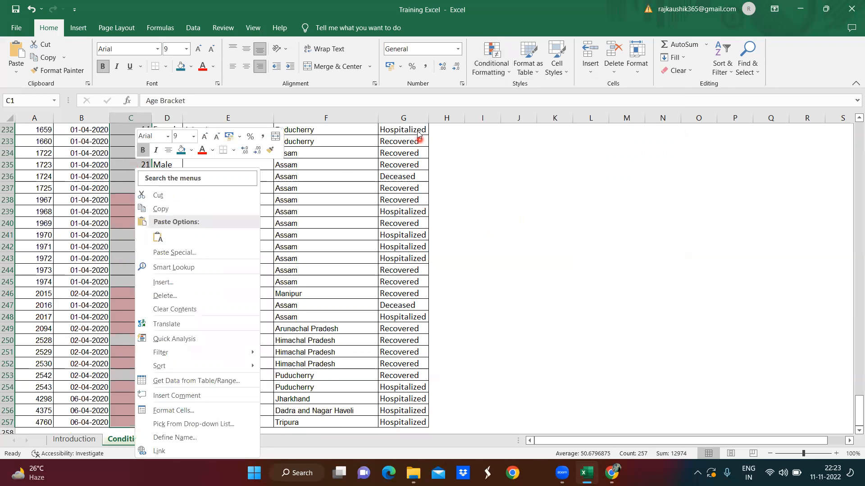
Add a Greater Than 49.5 rule to the Age Bracket column with a custom format that uses a solid green fill.
{"action": "left_click", "coordinate": [510, 76]}
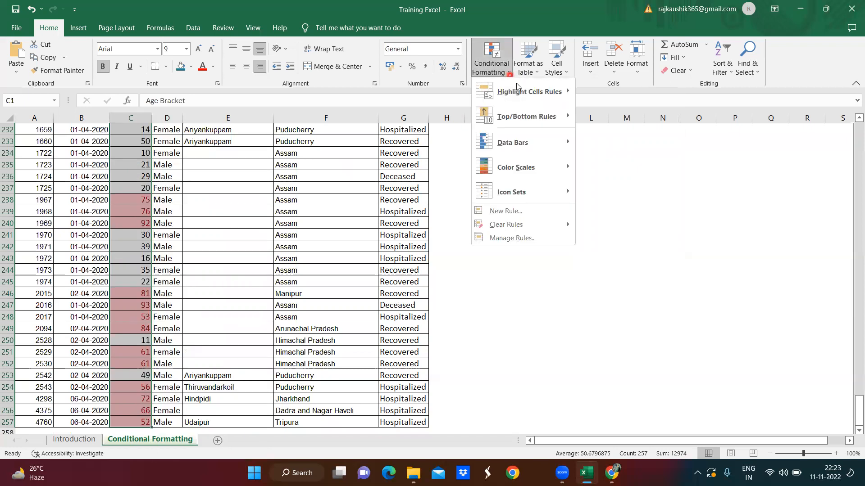
{"action": "mouse_move", "coordinate": [528, 97]}
{"action": "left_click", "coordinate": [620, 100]}
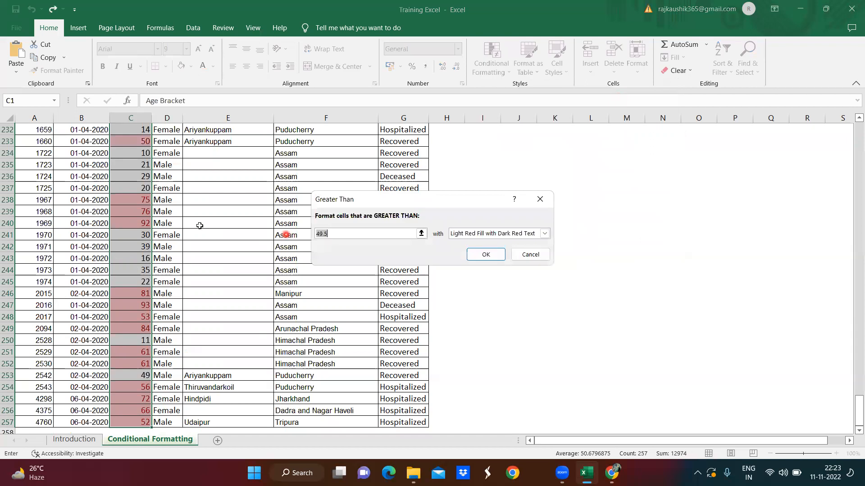
{"action": "left_click", "coordinate": [483, 254]}
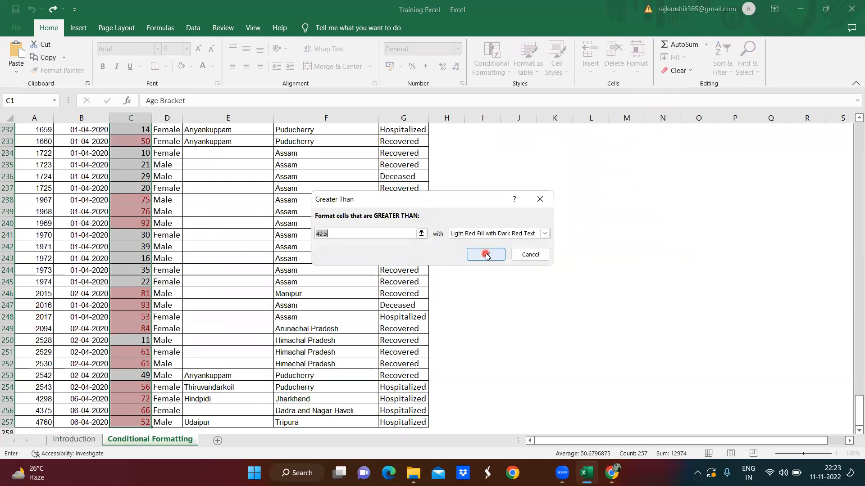
{"action": "left_click", "coordinate": [545, 235]}
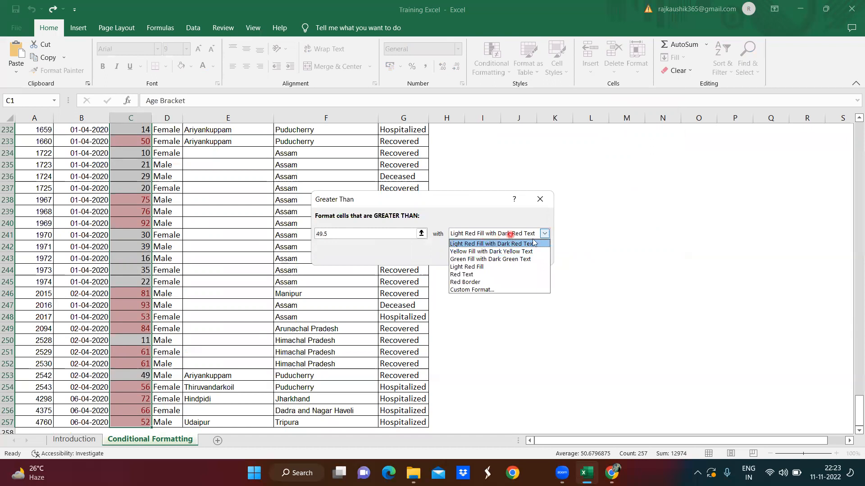
{"action": "left_click", "coordinate": [517, 290]}
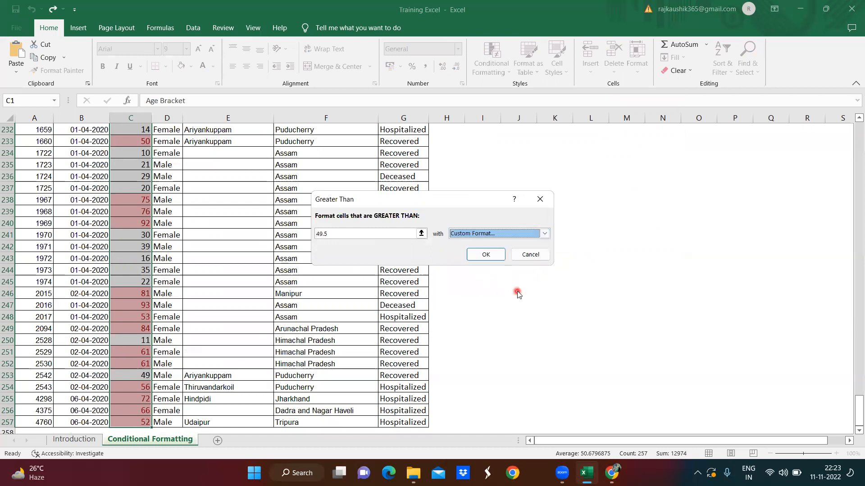
{"action": "left_click", "coordinate": [491, 256]}
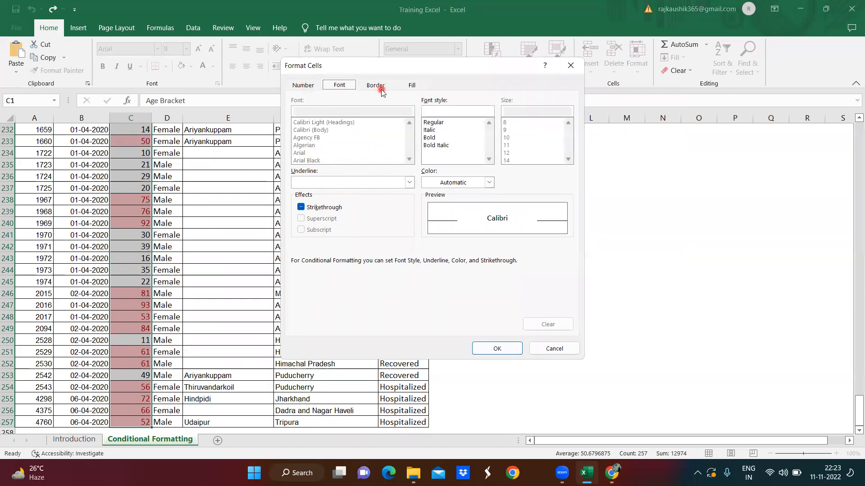
{"action": "left_click", "coordinate": [412, 87]}
{"action": "left_click", "coordinate": [362, 195]}
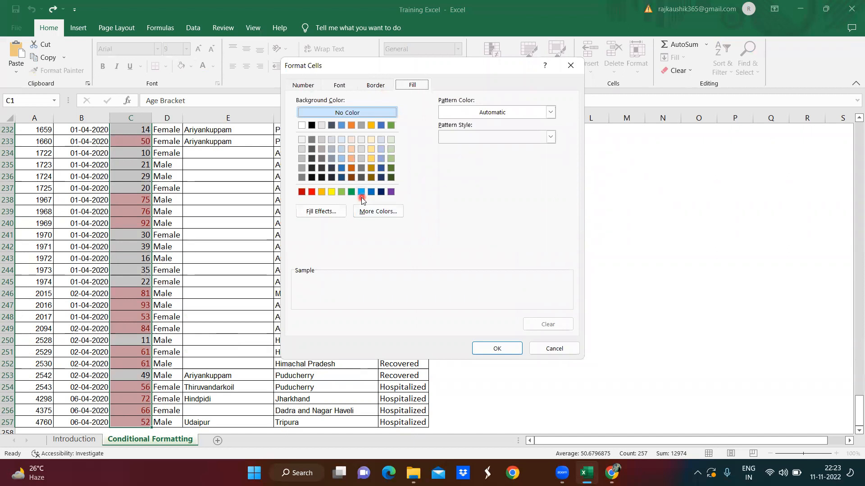
{"action": "left_click", "coordinate": [351, 192]}
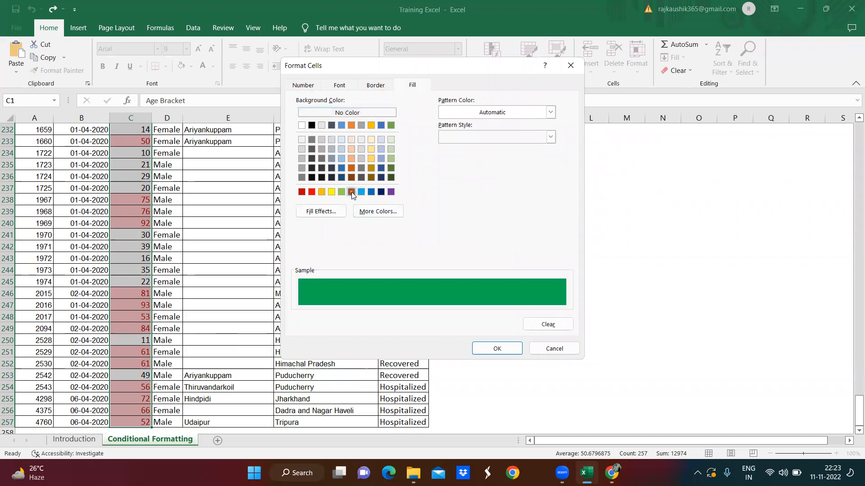
{"action": "left_click", "coordinate": [502, 353]}
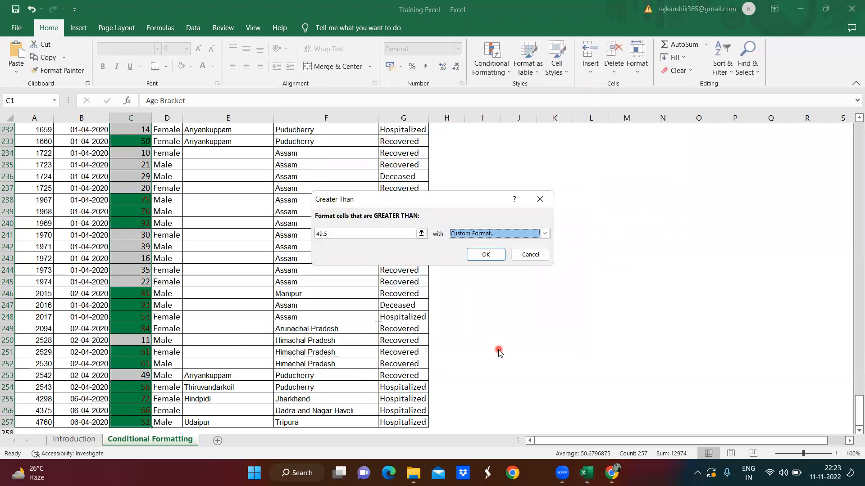
{"action": "left_click", "coordinate": [485, 255]}
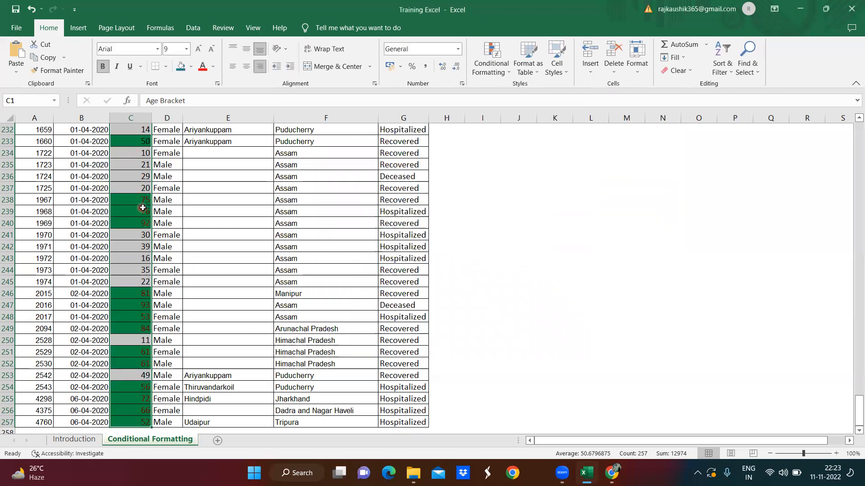
Examine the highlighted ages upward through the Age Bracket column and switch to the Introduction sheet.
{"action": "left_click", "coordinate": [134, 131]}
{"action": "scroll", "coordinate": [134, 132], "scroll_direction": "up", "scroll_amount": 6}
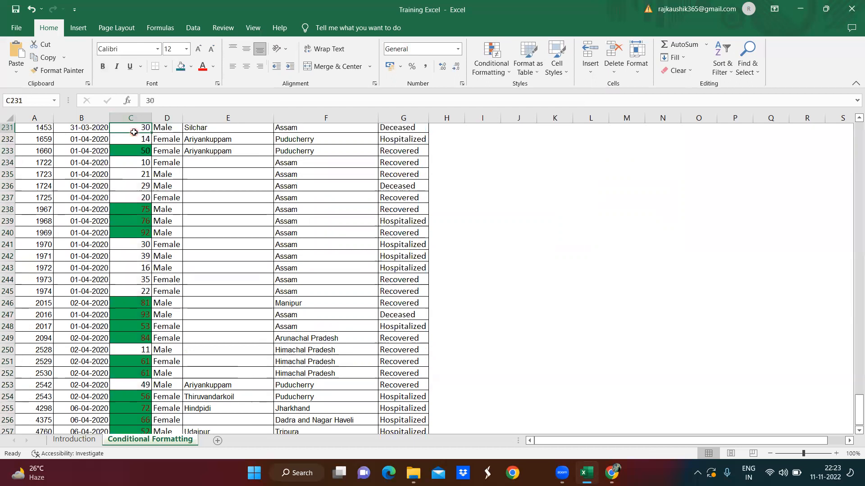
{"action": "left_click", "coordinate": [134, 132]}
{"action": "scroll", "coordinate": [134, 132], "scroll_direction": "up", "scroll_amount": 20}
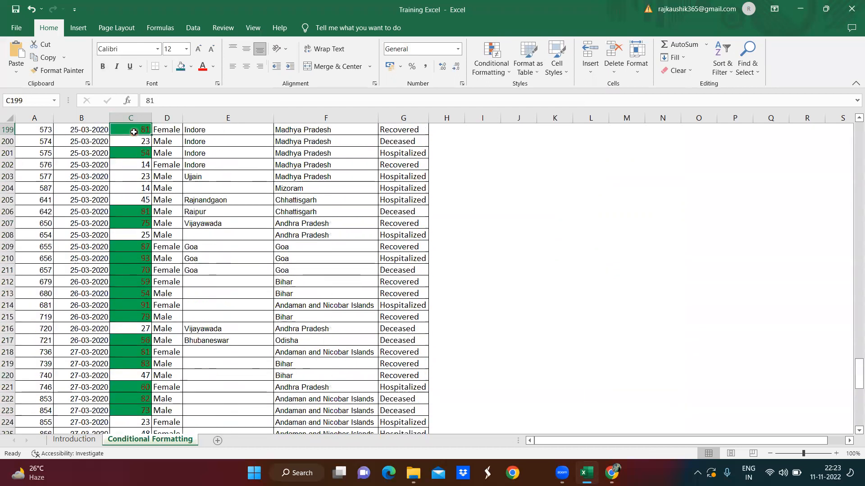
{"action": "left_click", "coordinate": [134, 131]}
{"action": "key", "text": "Up"}
{"action": "key", "text": "Up"}
{"action": "key", "text": "Up"}
{"action": "key", "text": "Up"}
{"action": "key", "text": "Up"}
{"action": "key", "text": "Up"}
{"action": "key", "text": "Up"}
{"action": "key", "text": "Up"}
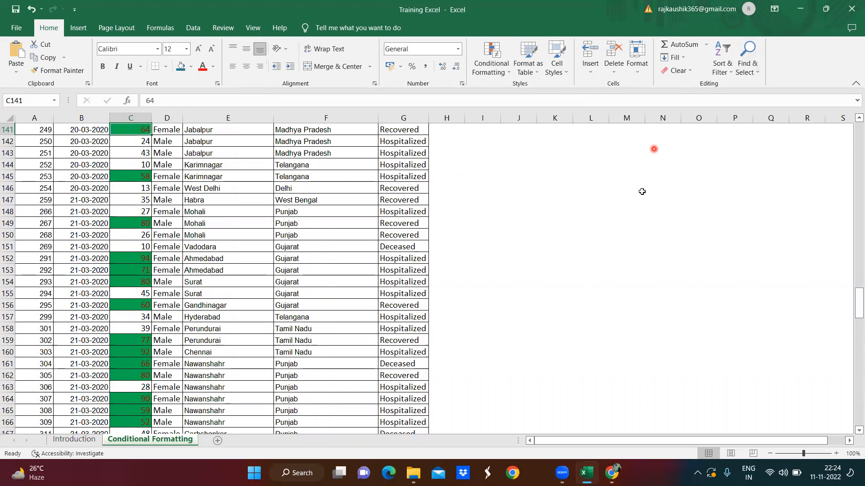
{"action": "left_click", "coordinate": [68, 443]}
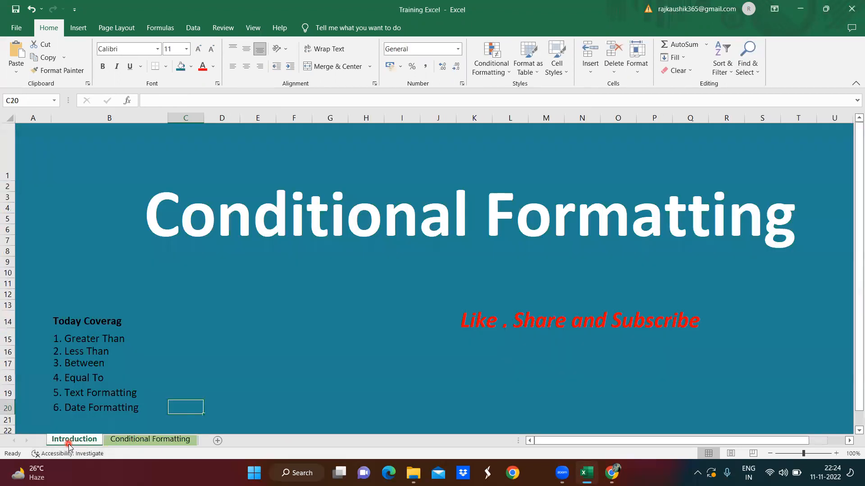